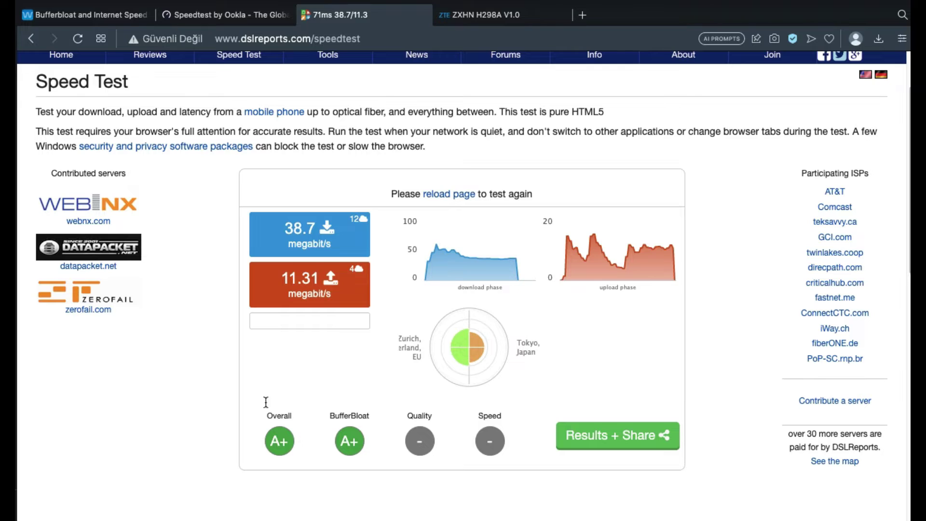
- Compare DSLReports' A+ result (38.7/11.31 Mbps) with Waveform's grade B result (38.6/10.8 Mbps)
click(226, 38)
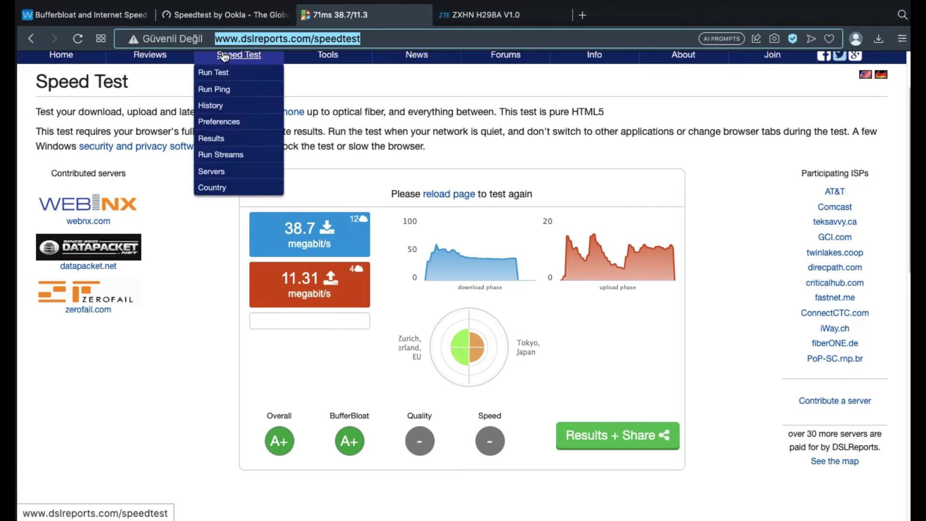
click(94, 16)
scroll(288, 203, up, 3)
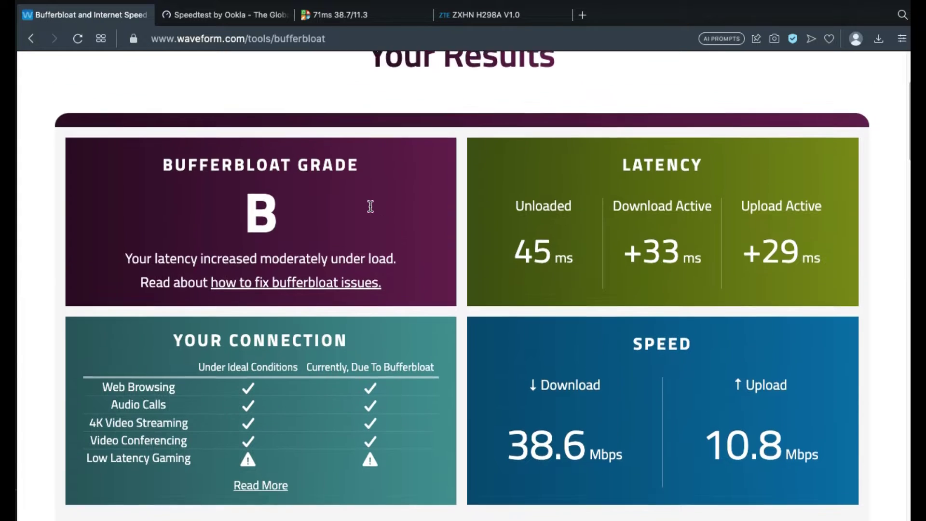
- Look over the Waveform grade B results, dismiss the AI Prompts popup and close the ZXHN H298A tab
scroll(291, 239, down, 4)
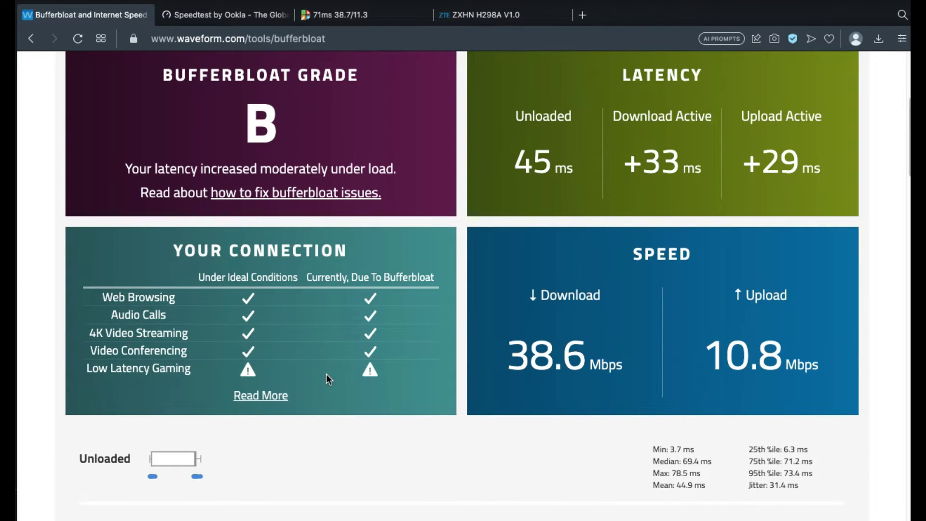
scroll(423, 377, up, 2)
drag(815, 217, 631, 207)
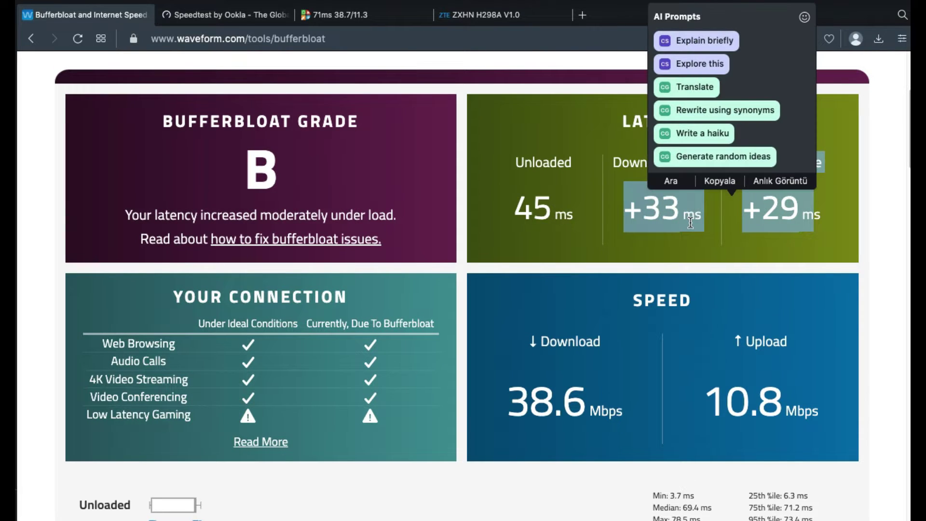
click(637, 237)
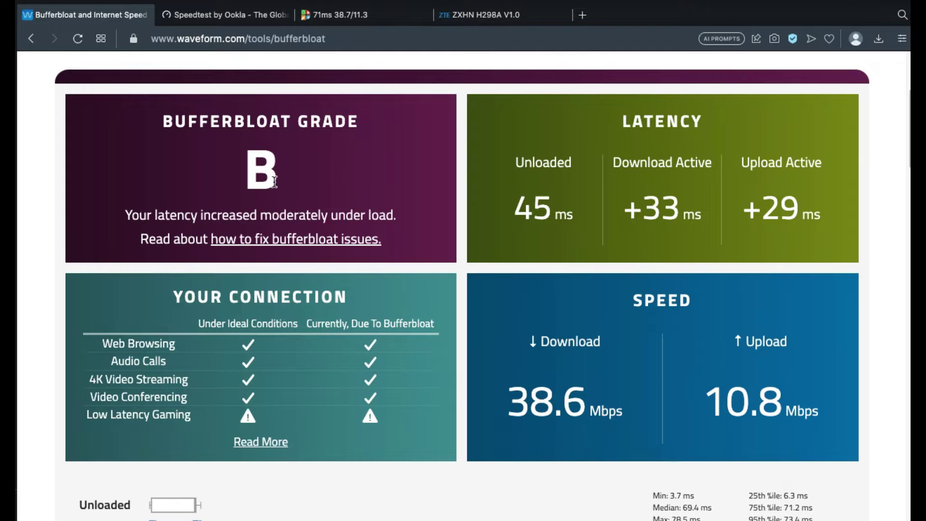
click(443, 16)
- Load the router at 192.168.6.1 in a new tab and go to Genel Ağ > QoS
click(447, 19)
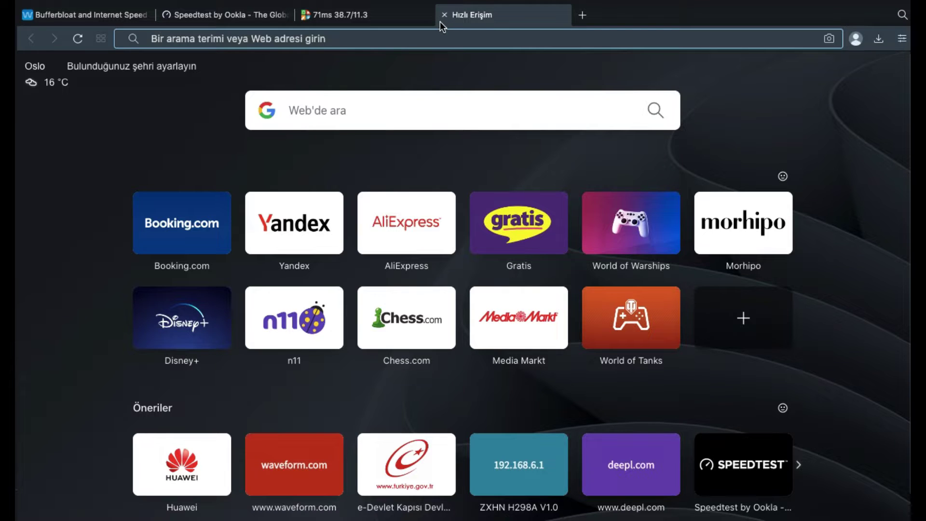
text(19)
key(Return)
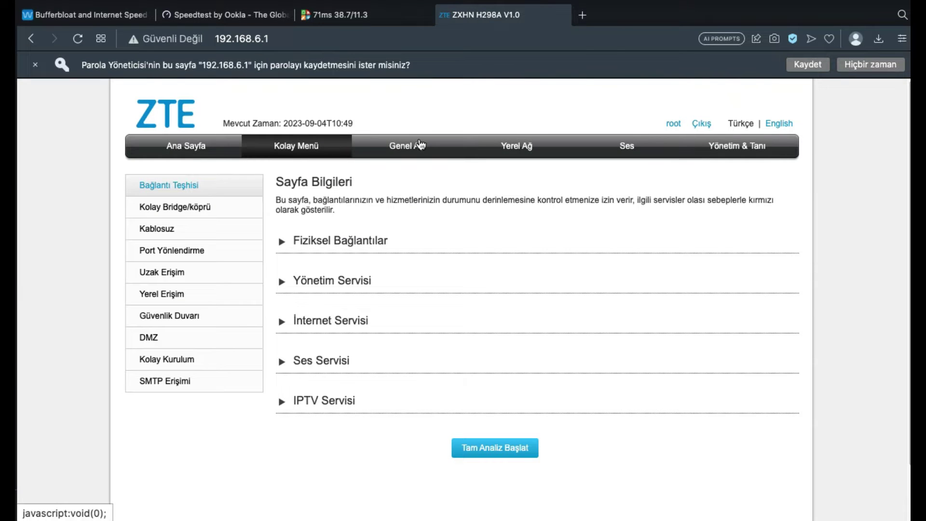
click(418, 144)
click(147, 228)
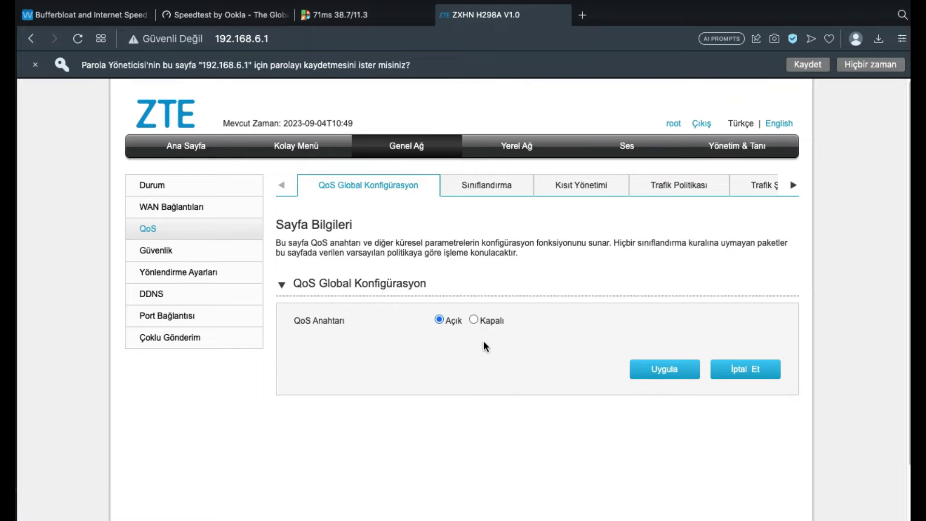
- Toggle QoS Anahtarı off and back on, then list the Sınıflandırma rules (wifi5g, 2gwifi, MAC)
click(475, 320)
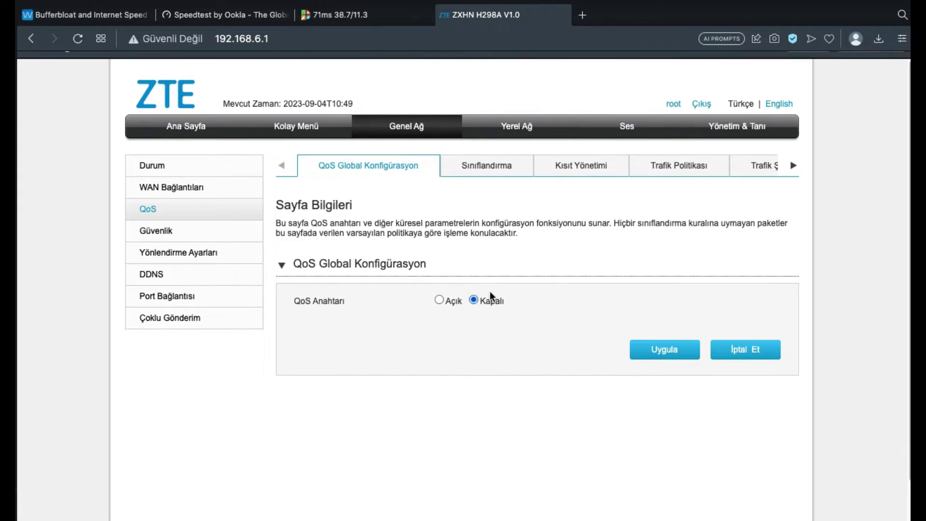
click(439, 291)
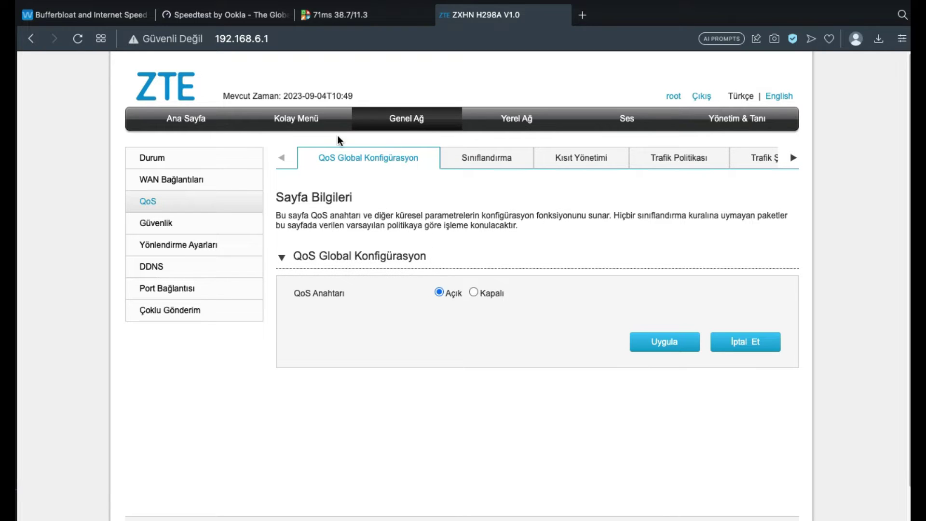
click(87, 14)
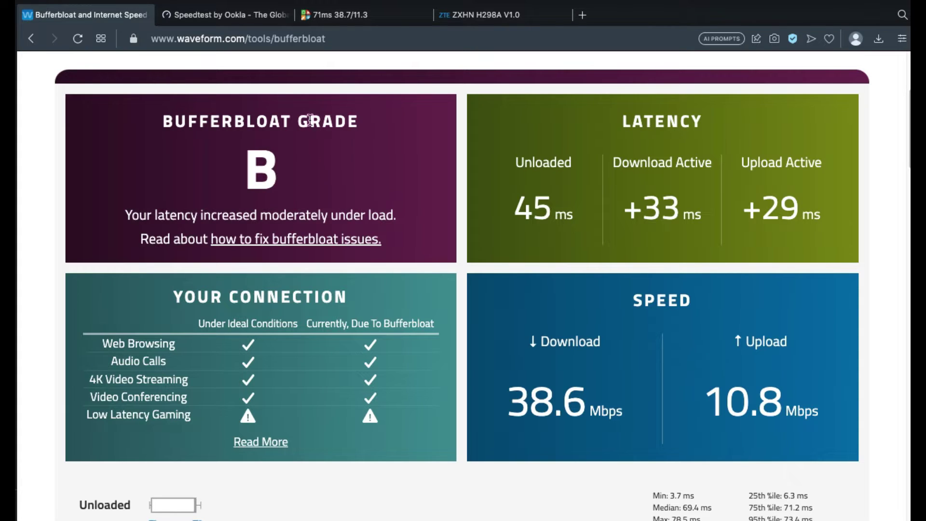
click(516, 22)
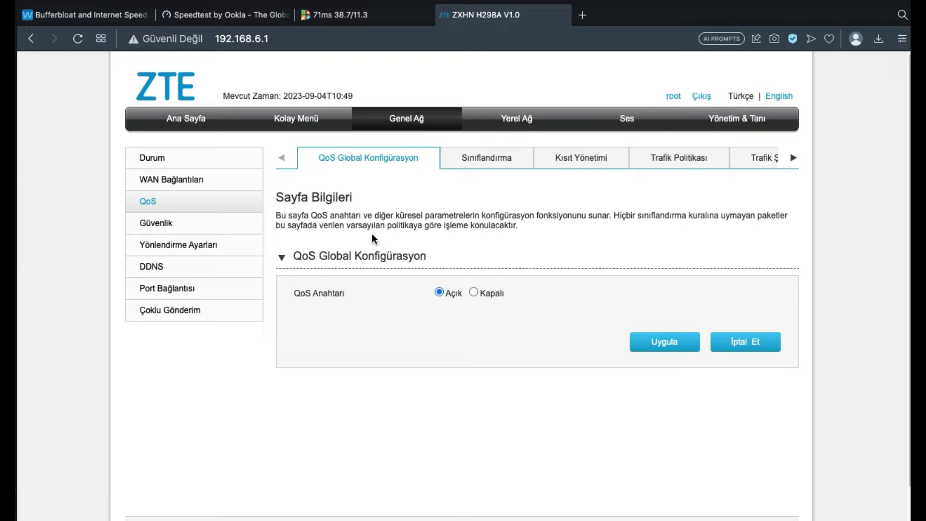
click(469, 161)
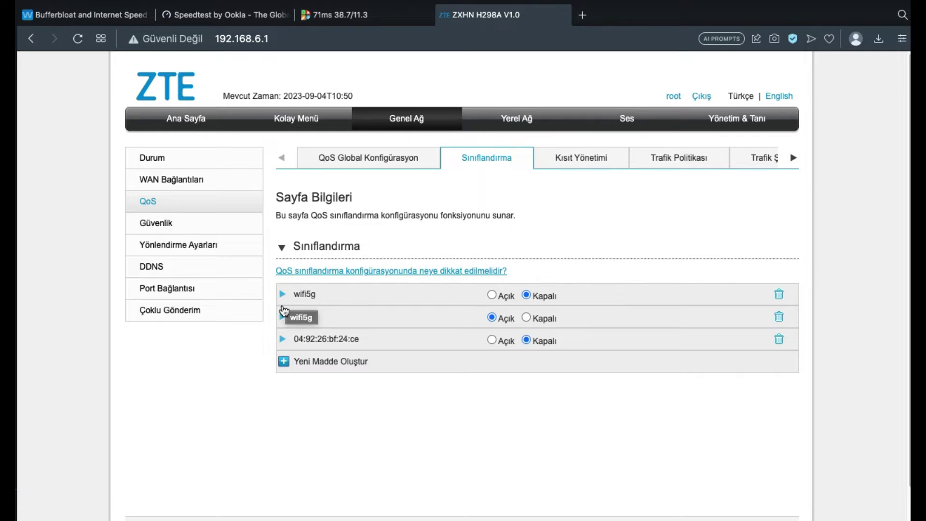
- Expand the 2gwifi rule and confirm its Giriş input interface is SSID1
click(283, 322)
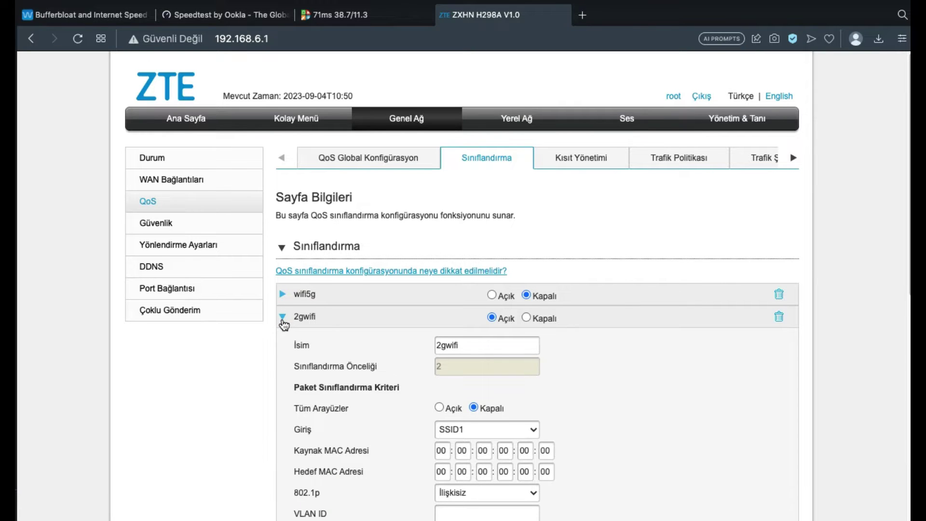
scroll(285, 324, down, 1)
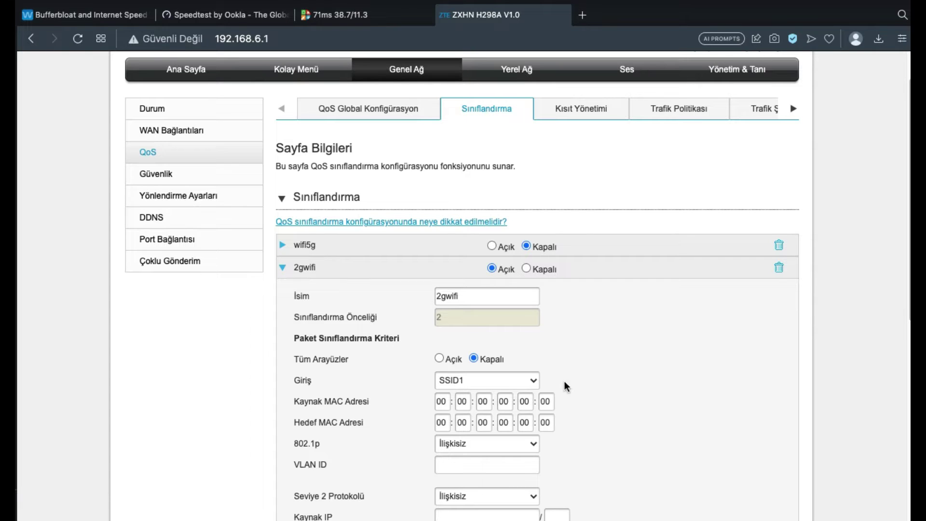
click(536, 384)
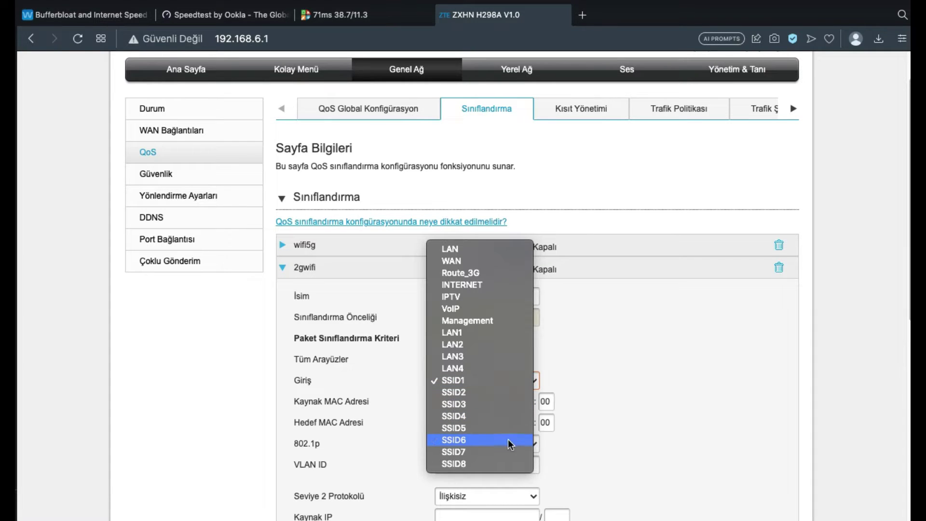
click(617, 342)
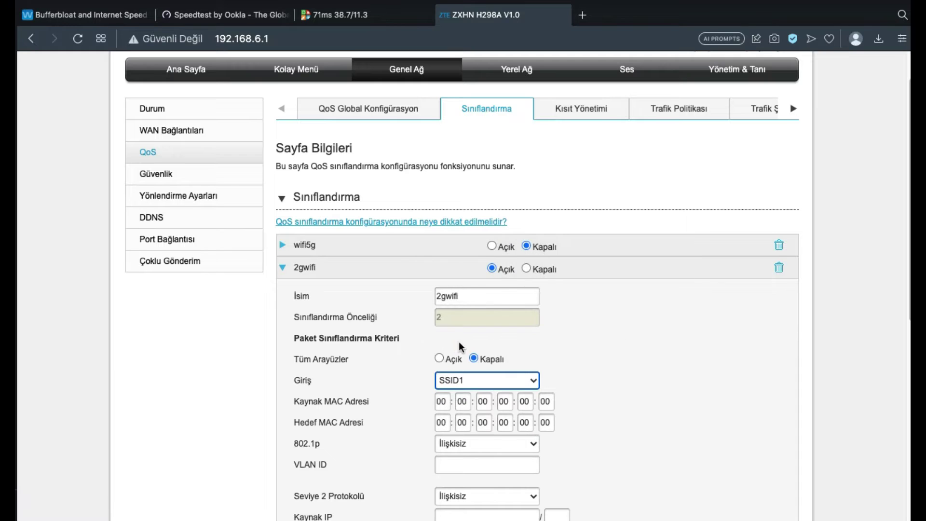
scroll(459, 333, down, 3)
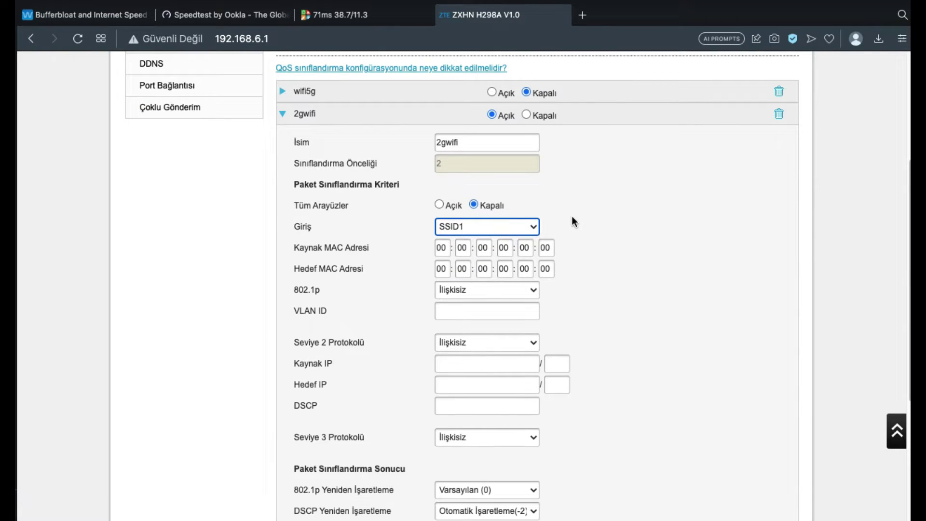
scroll(569, 186, up, 3)
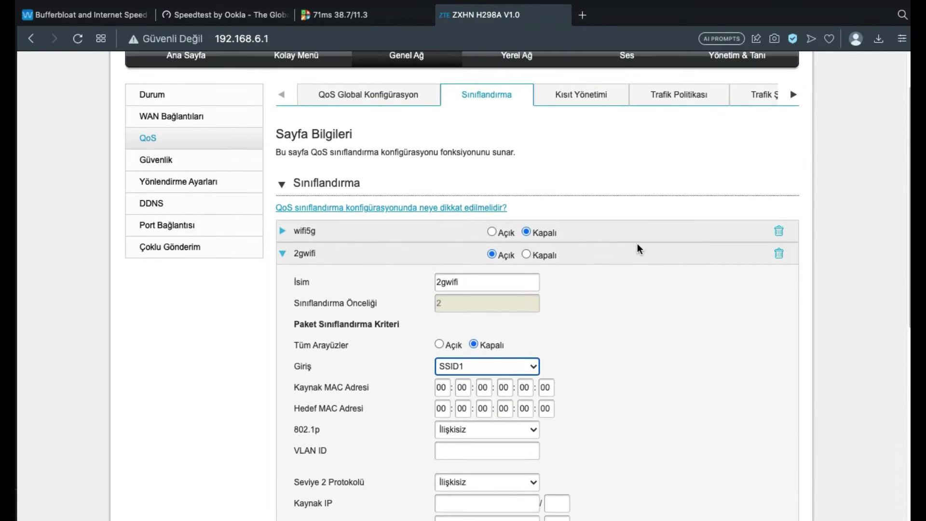
scroll(636, 243, down, 2)
scroll(637, 248, down, 1)
scroll(588, 241, down, 3)
scroll(588, 239, down, 1)
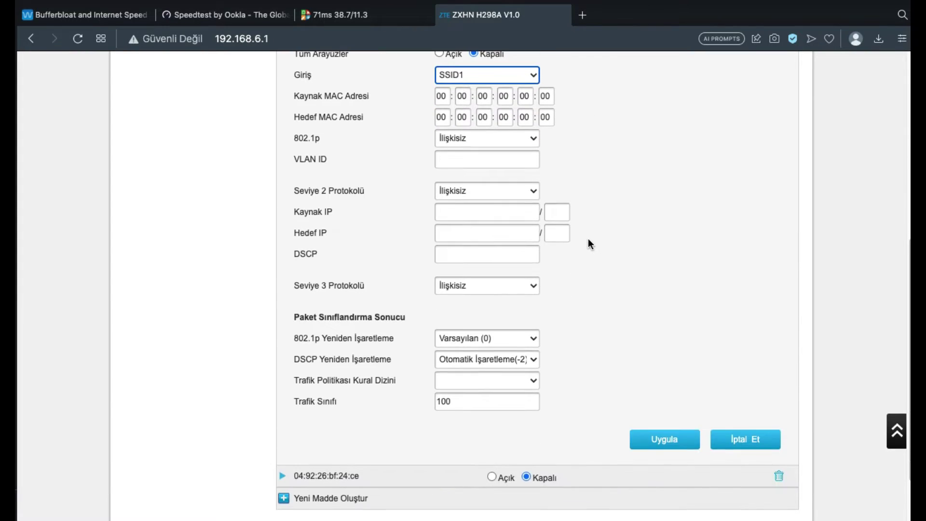
- Check 2gwifi's remarking: 802.1p stays Varsayılan (0), DSCP stays on automatic marking
click(532, 335)
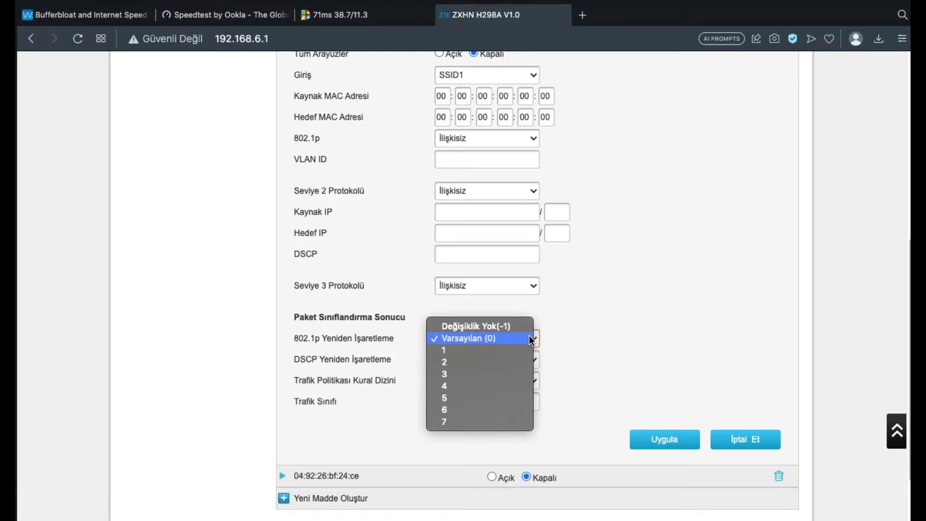
click(586, 334)
click(531, 360)
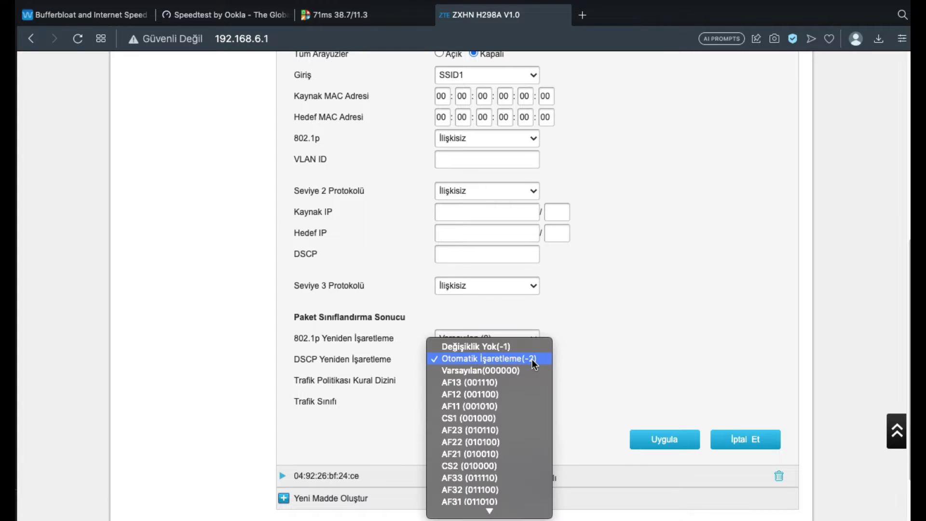
click(586, 357)
scroll(585, 352, down, 1)
scroll(584, 354, down, 1)
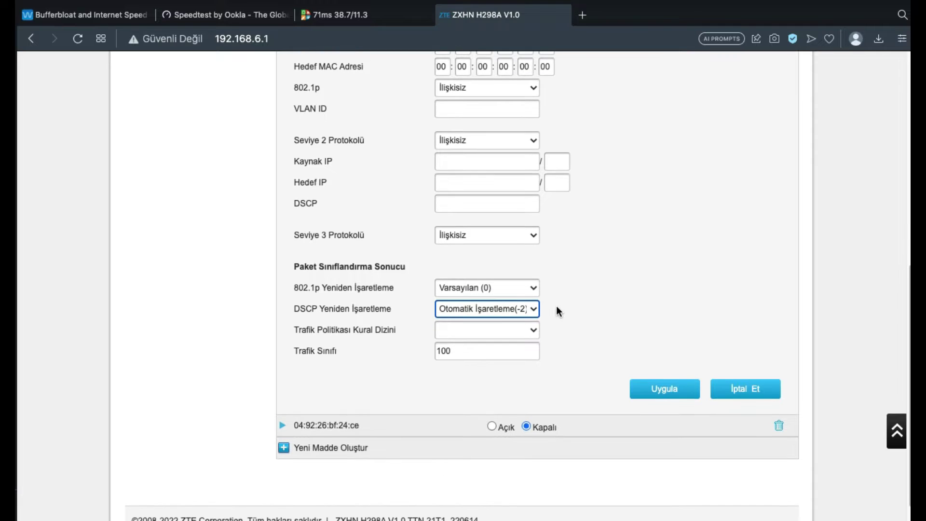
click(531, 309)
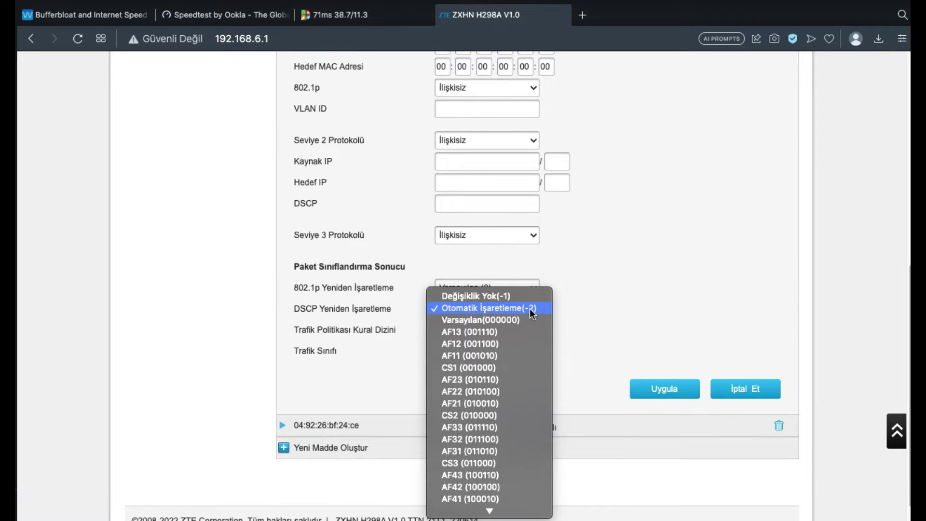
click(581, 336)
scroll(579, 318, up, 9)
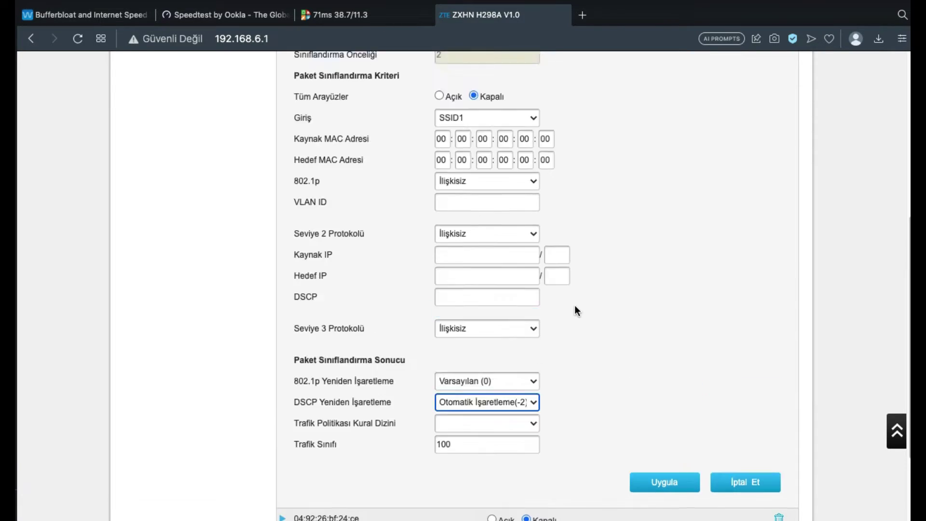
scroll(577, 284, down, 1)
- Look at the Kısıt Yönetimi and Trafik Politikası pages
click(585, 155)
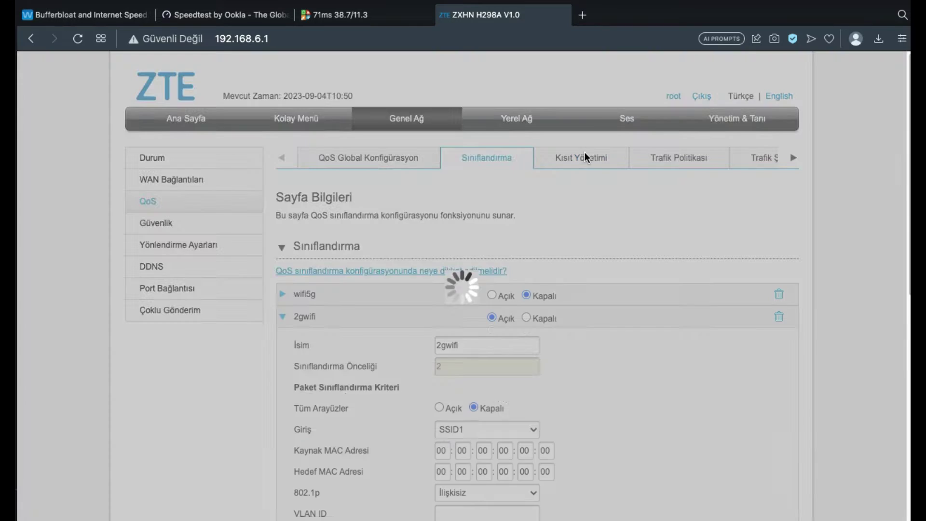
click(707, 155)
scroll(687, 248, down, 3)
scroll(687, 249, up, 3)
- Inspect the pctest shaping rule (LAN2, 38144 bps), then view the WAN_ETH queues QOS.Queue.1-4
click(750, 161)
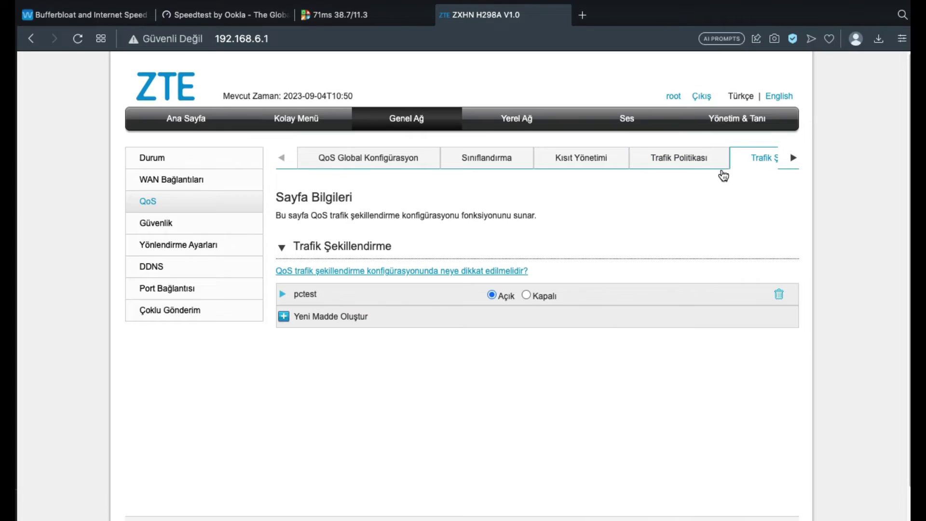
click(282, 296)
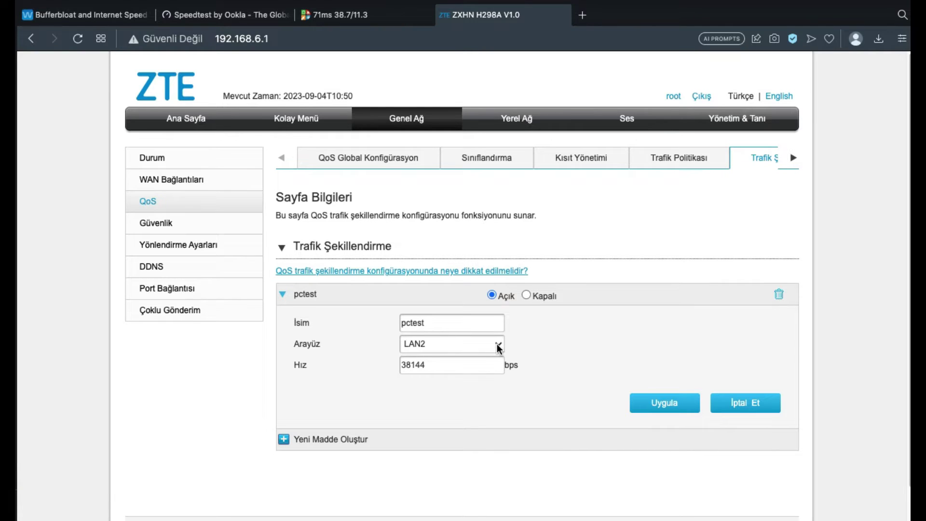
click(286, 298)
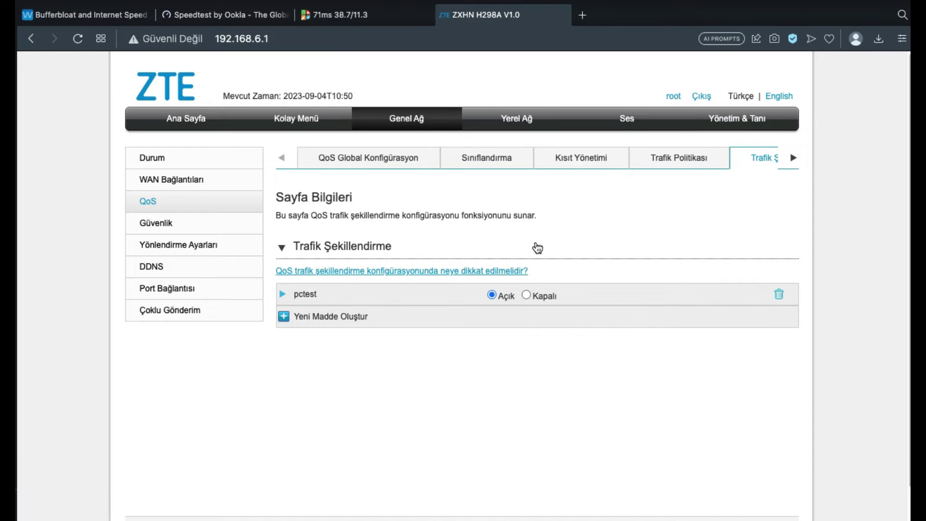
click(791, 159)
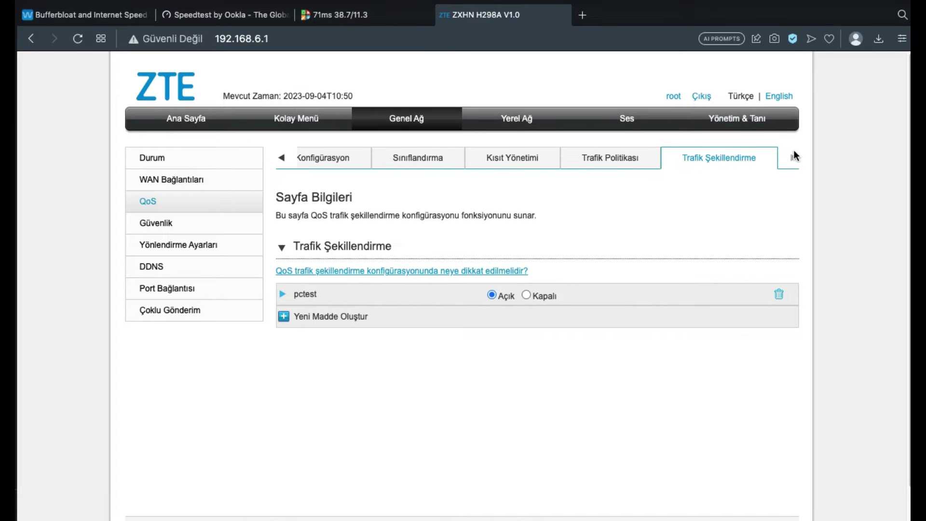
click(498, 165)
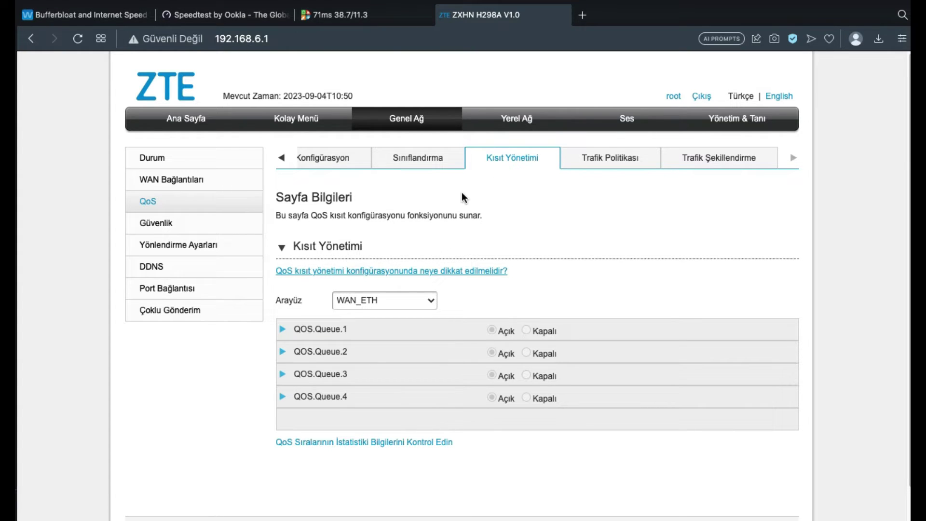
- Show the LAN2 queues and inspect pcctest's rate, traffic classes value 7 and algorithm choices
click(435, 301)
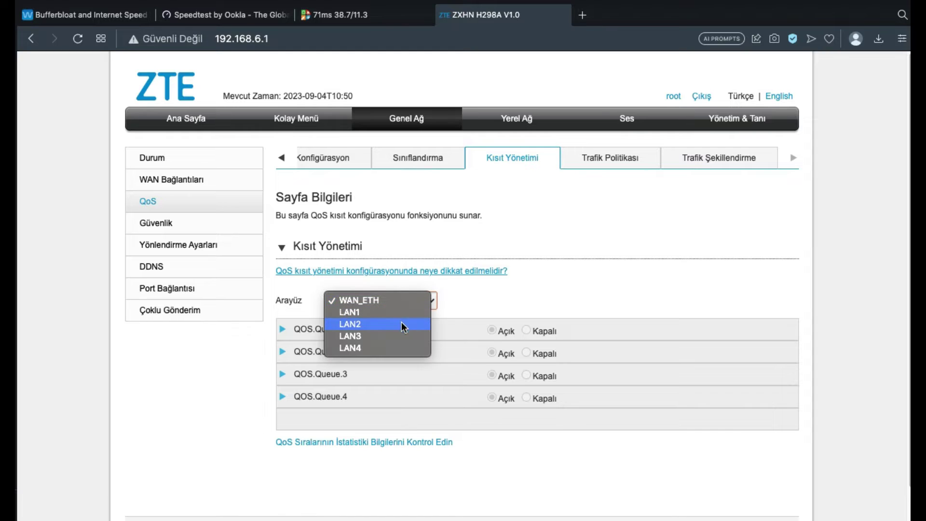
click(383, 324)
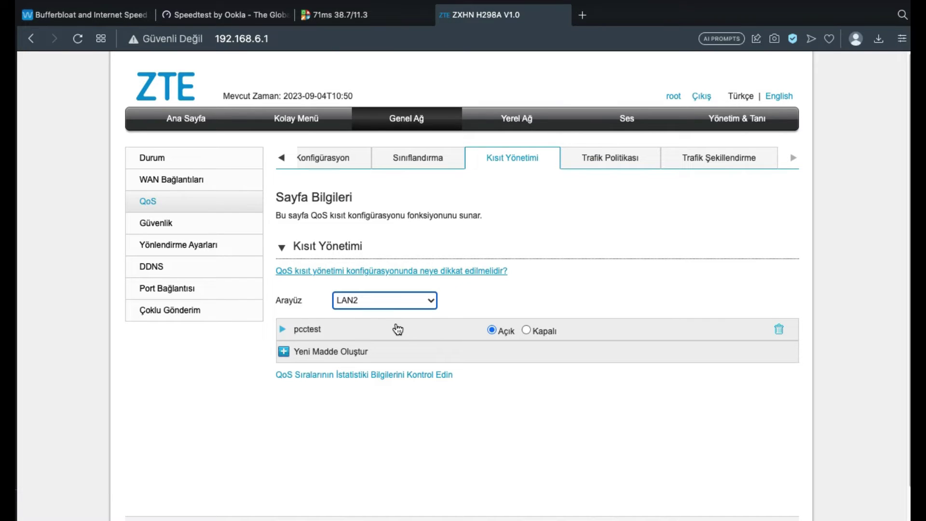
click(282, 330)
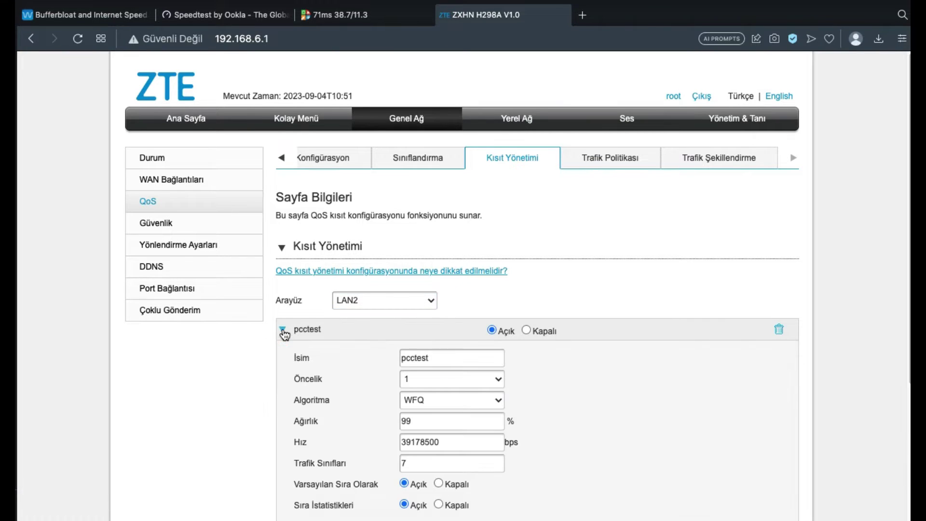
drag(462, 446, 398, 440)
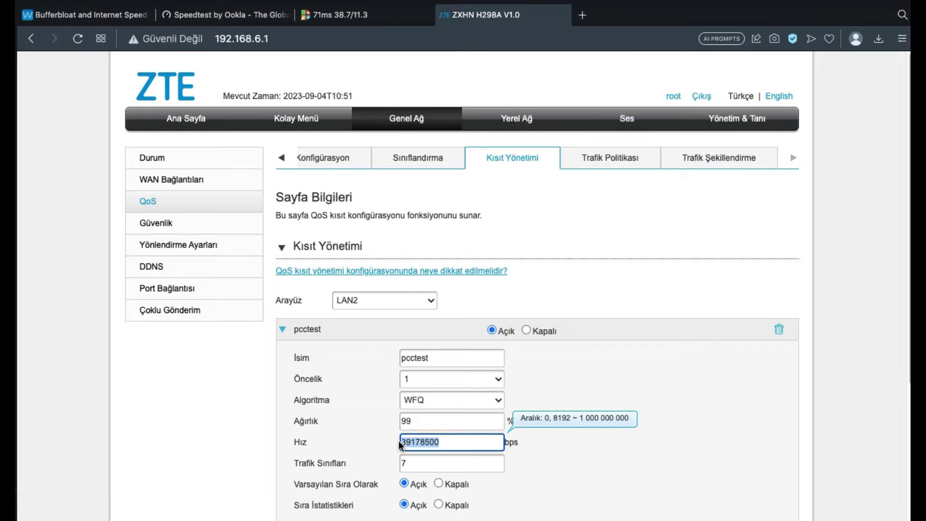
click(449, 437)
scroll(449, 437, down, 1)
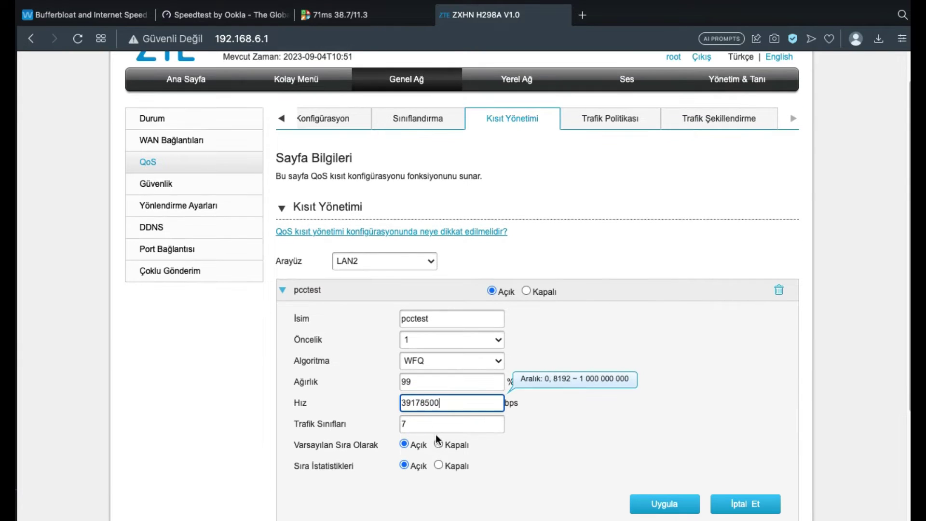
click(409, 425)
drag(409, 424, 395, 423)
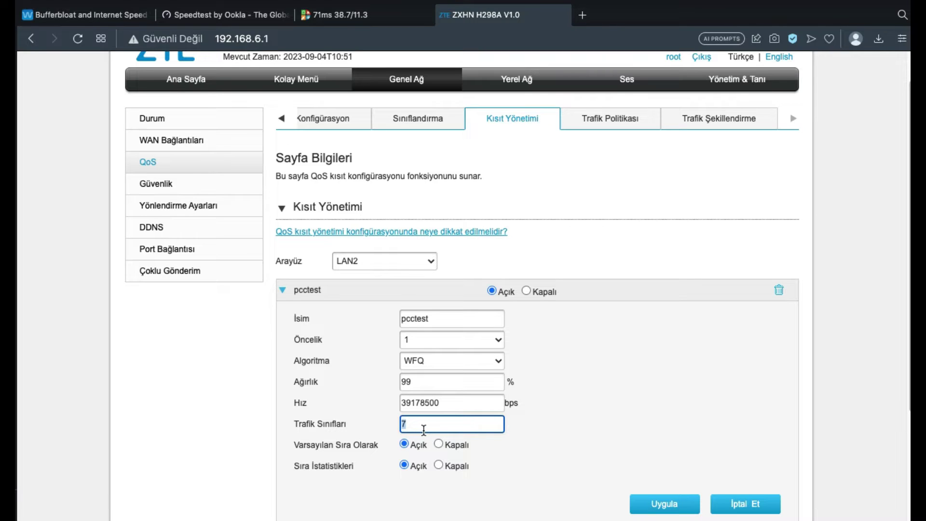
click(494, 365)
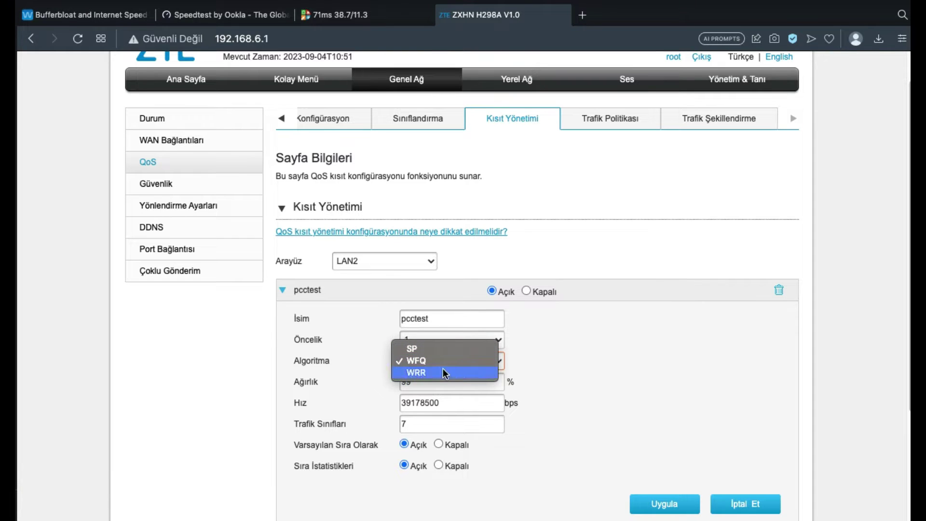
click(577, 322)
- Search Google for 'WFQ Wrr difference' in a new tab
click(582, 15)
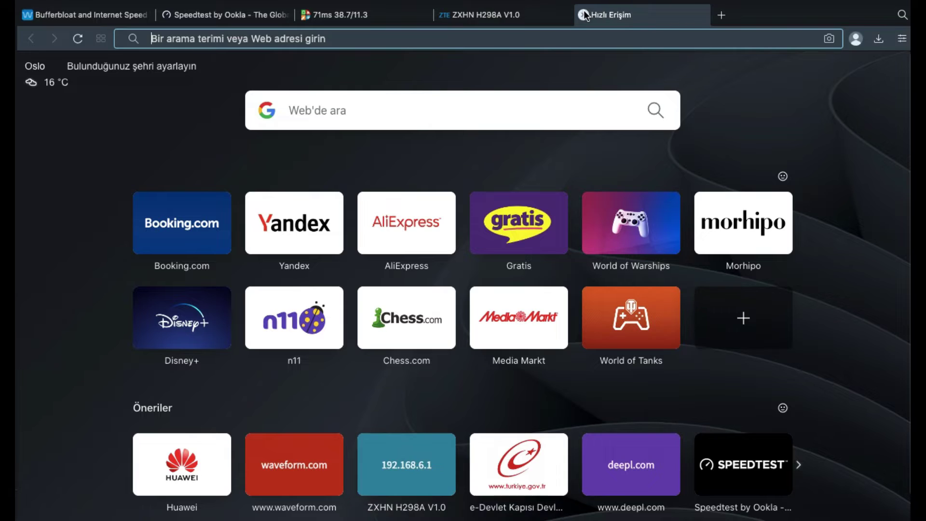
text(#)
key(BackSpace)
text(WF)
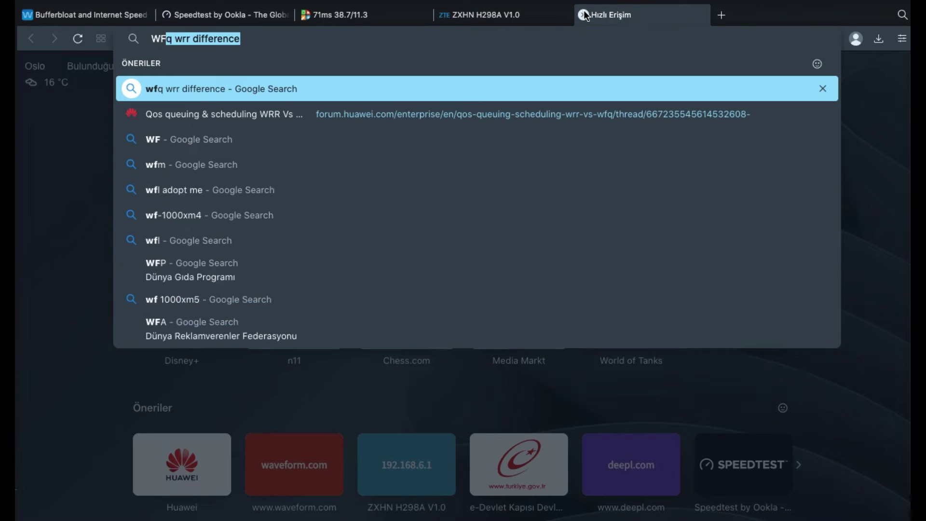
text(Q W)
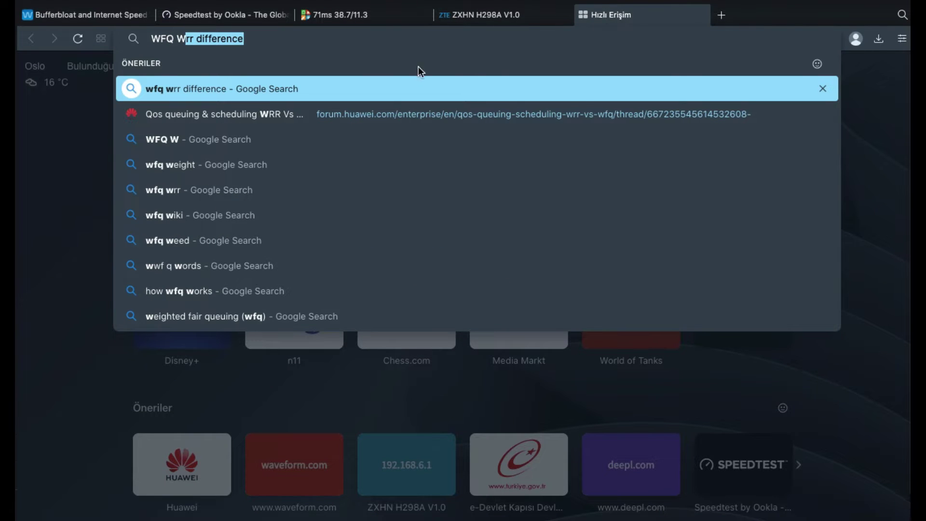
key(Return)
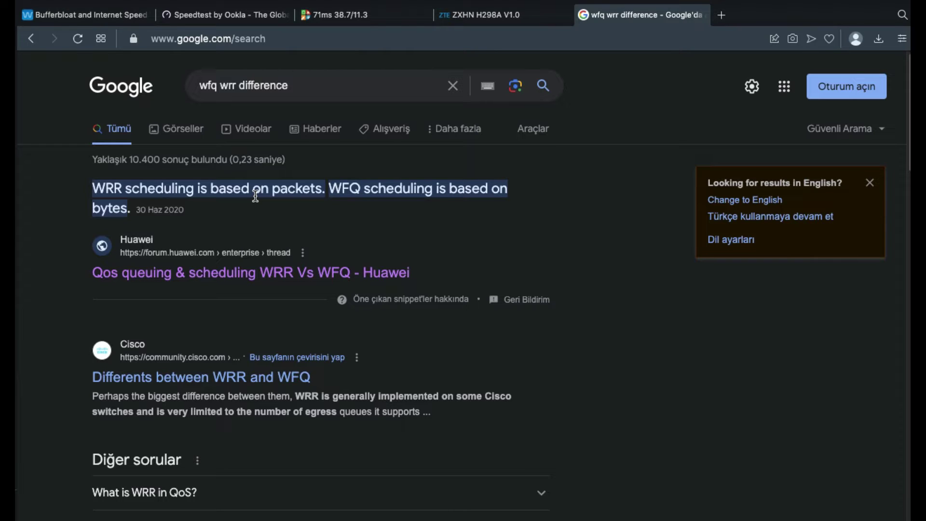
- After consulting the WFQ/WRR results, keep the LAN2 pcctest queue on WFQ (weight 99, 39178500 bps)
click(479, 14)
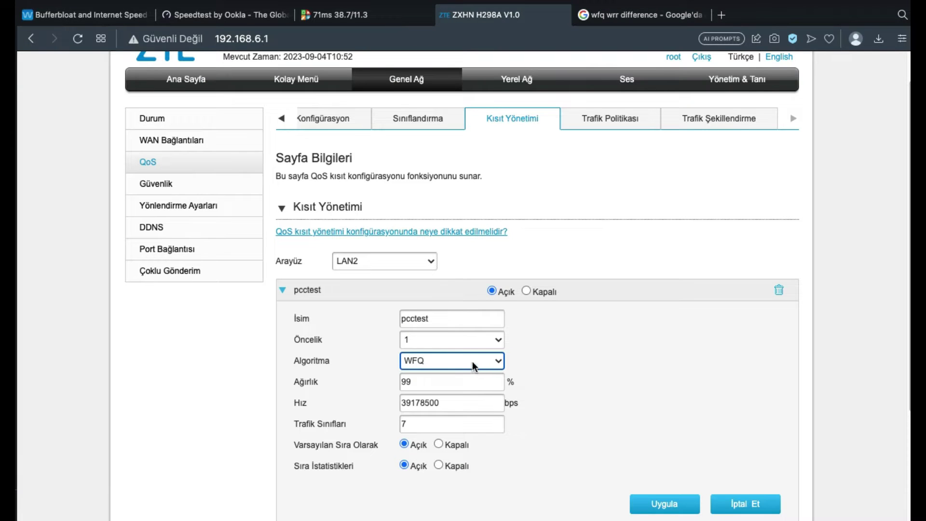
click(638, 14)
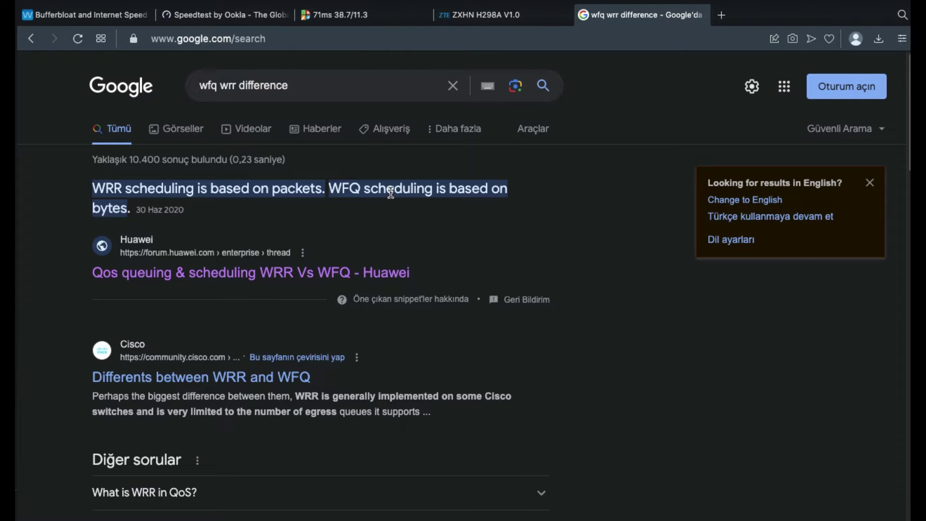
click(569, 18)
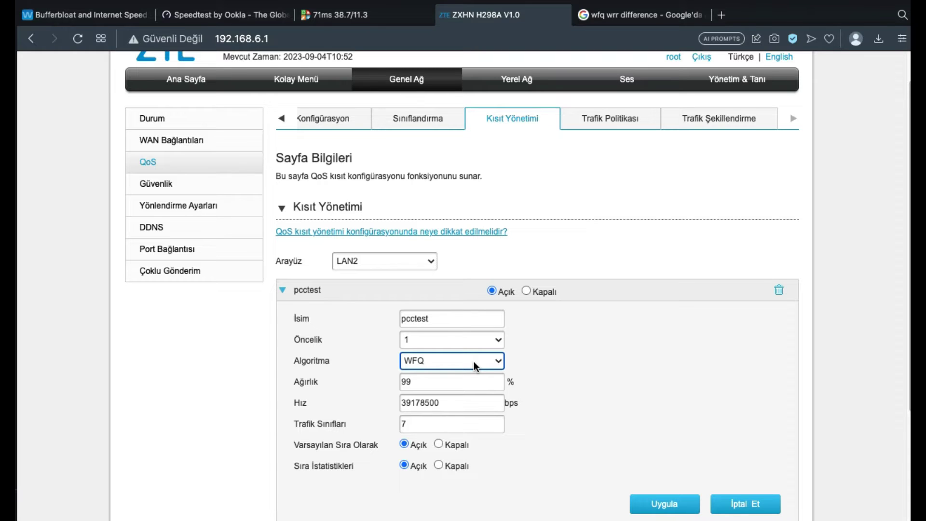
click(473, 362)
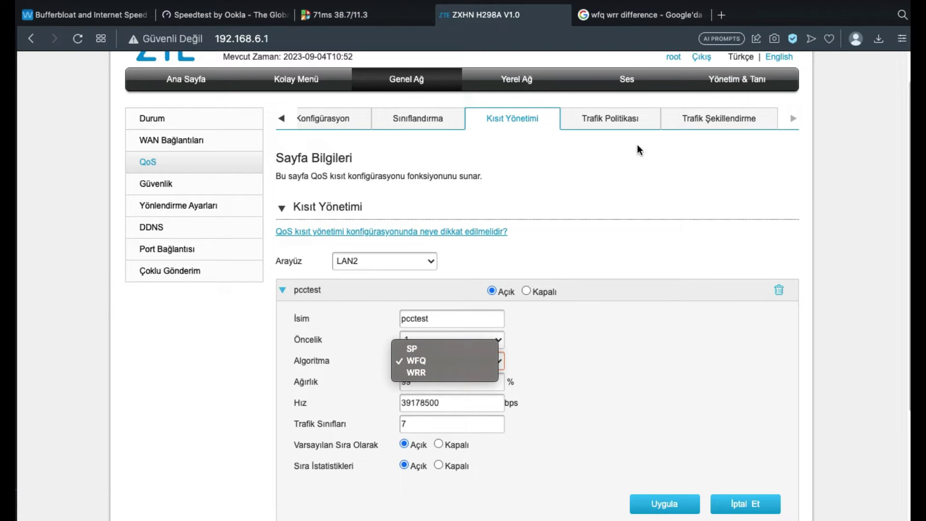
click(634, 22)
click(634, 21)
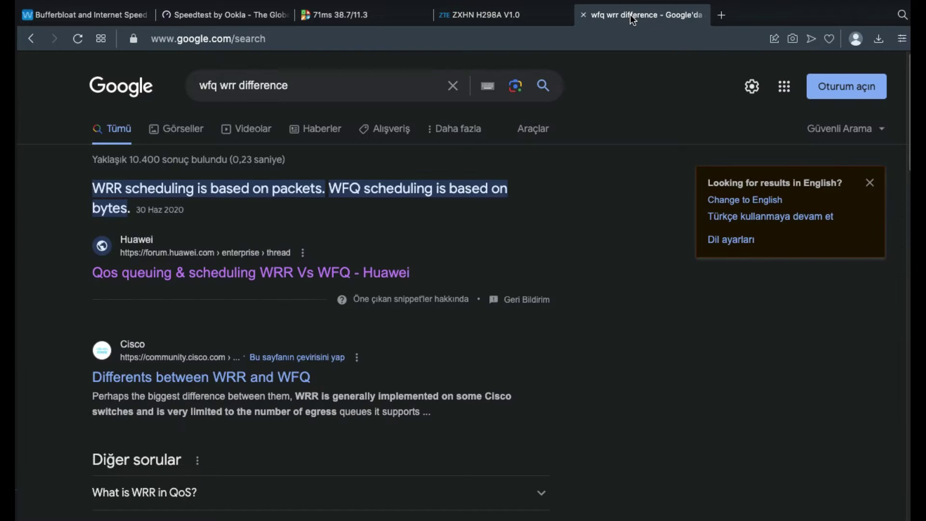
click(482, 19)
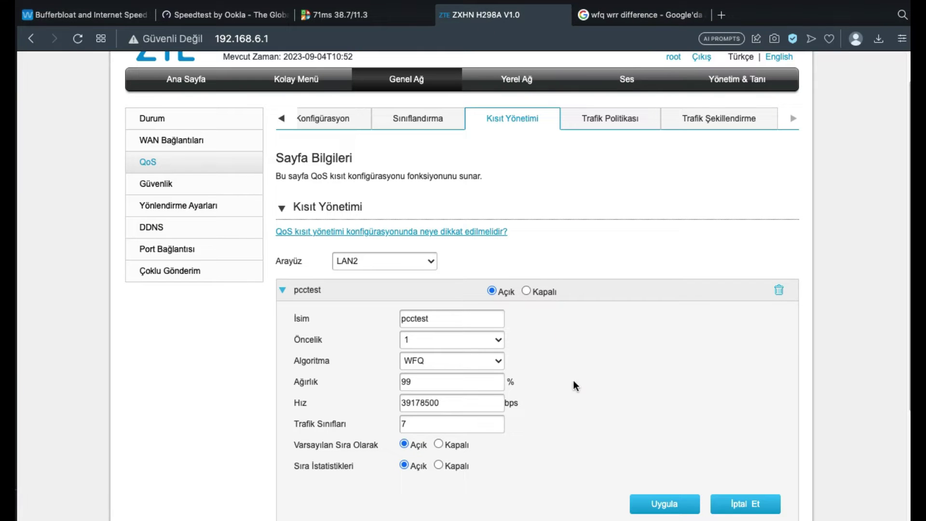
scroll(564, 392, down, 2)
scroll(564, 390, up, 2)
scroll(563, 390, down, 3)
scroll(563, 386, up, 5)
click(413, 155)
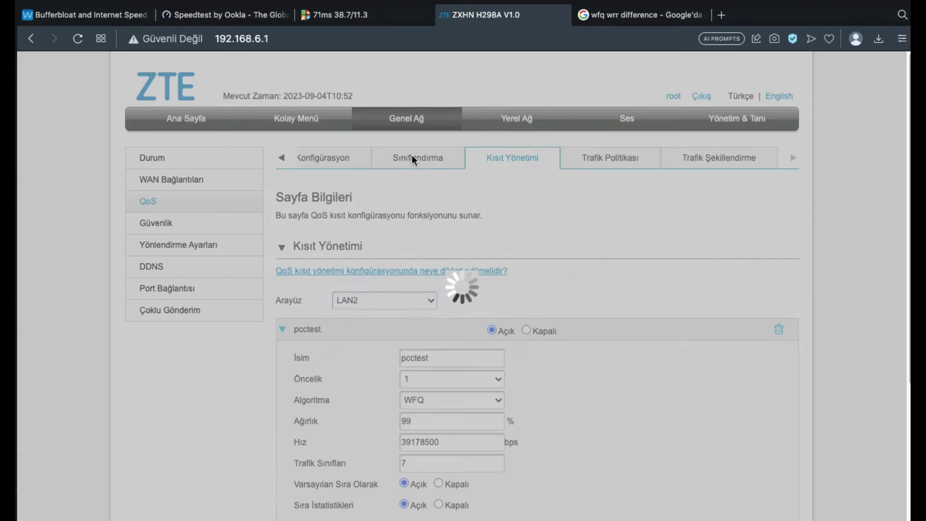
- Set the 2gwifi rule's 802.1p Yeniden İşaretleme to 7 and apply it with Uygula
click(347, 164)
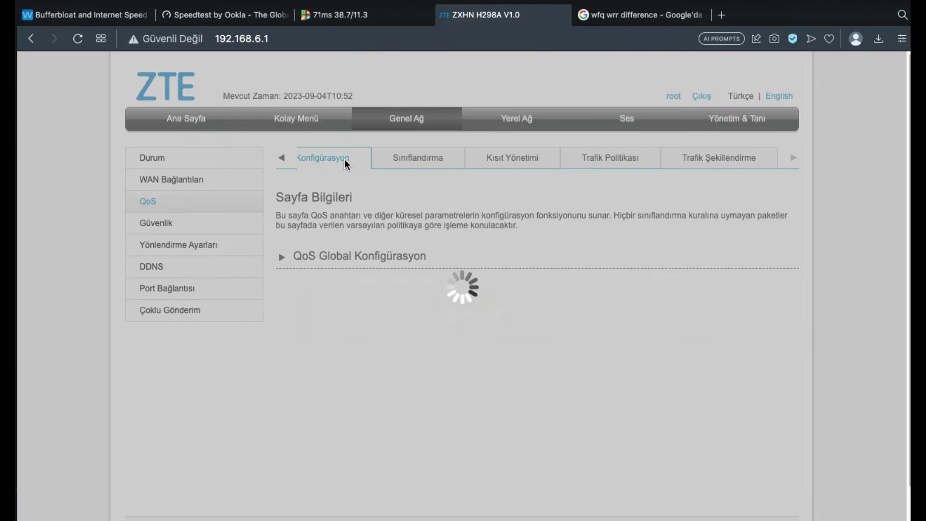
click(282, 158)
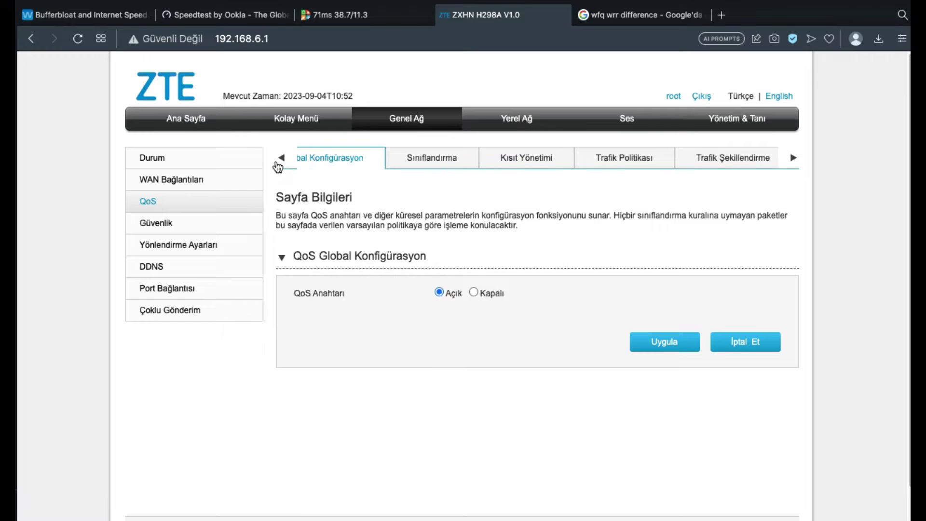
click(482, 164)
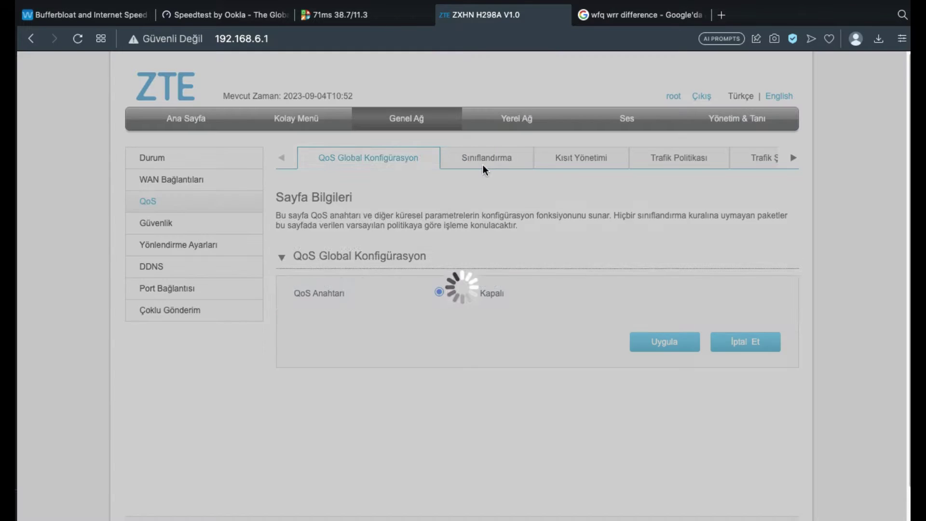
click(283, 318)
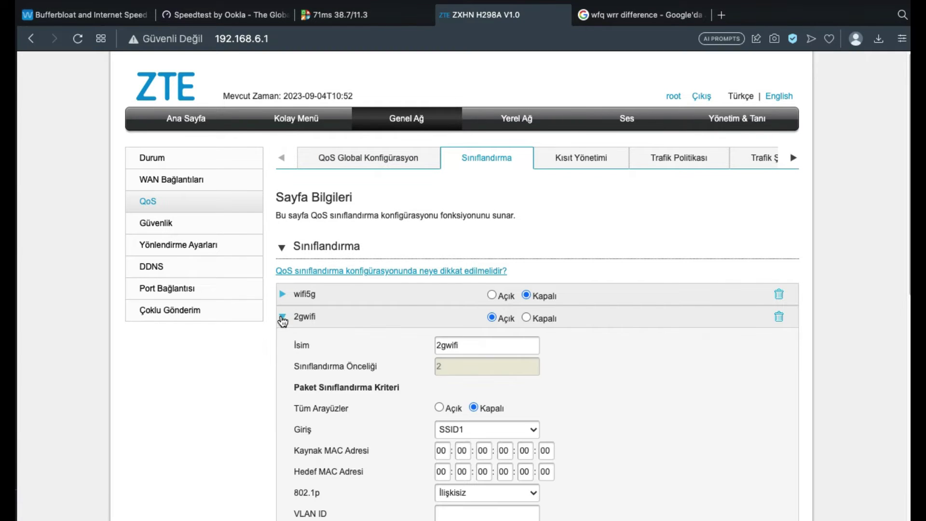
scroll(408, 327, down, 8)
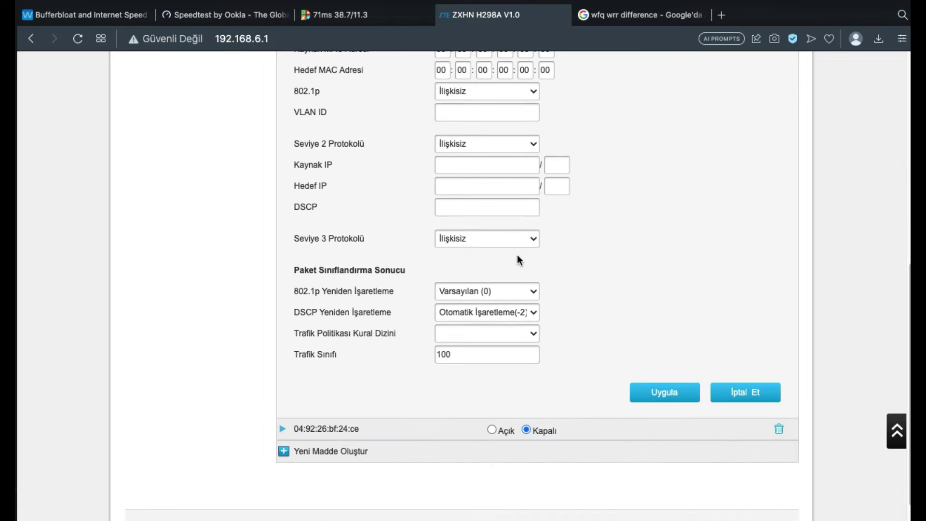
click(516, 290)
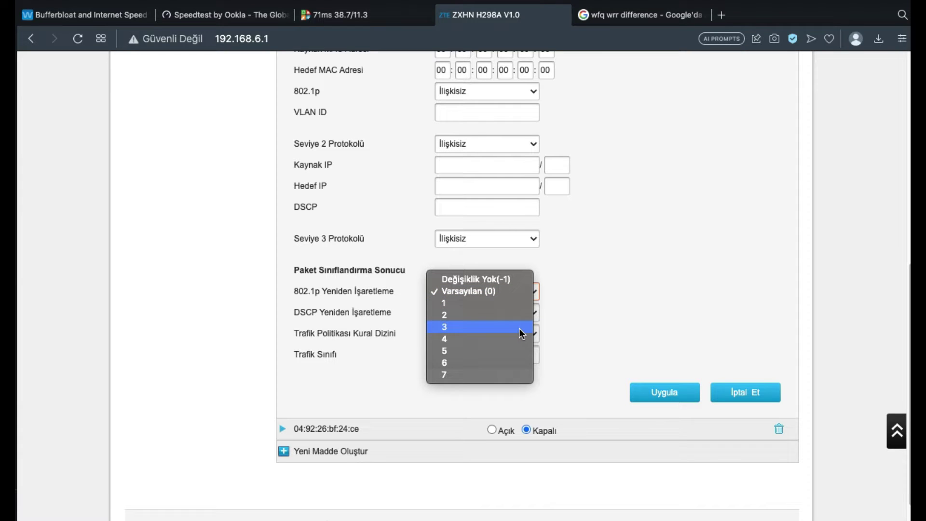
click(493, 375)
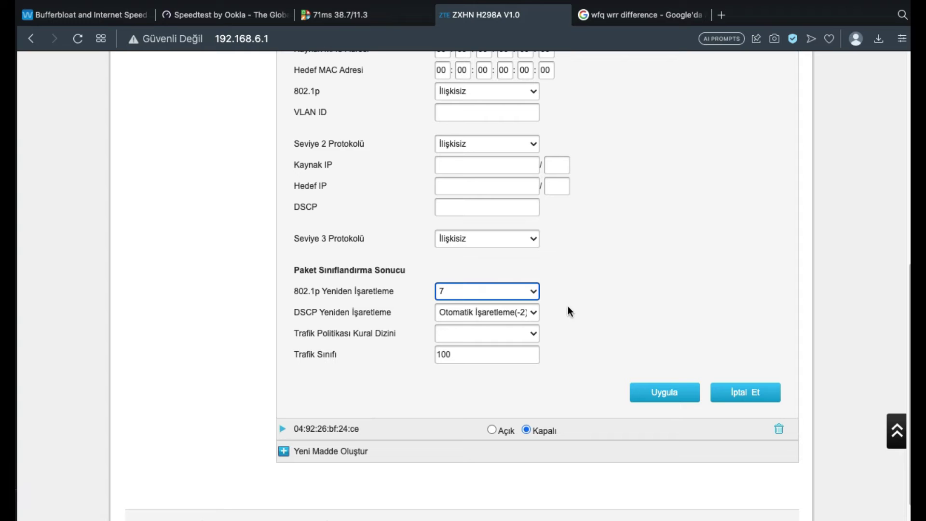
click(656, 399)
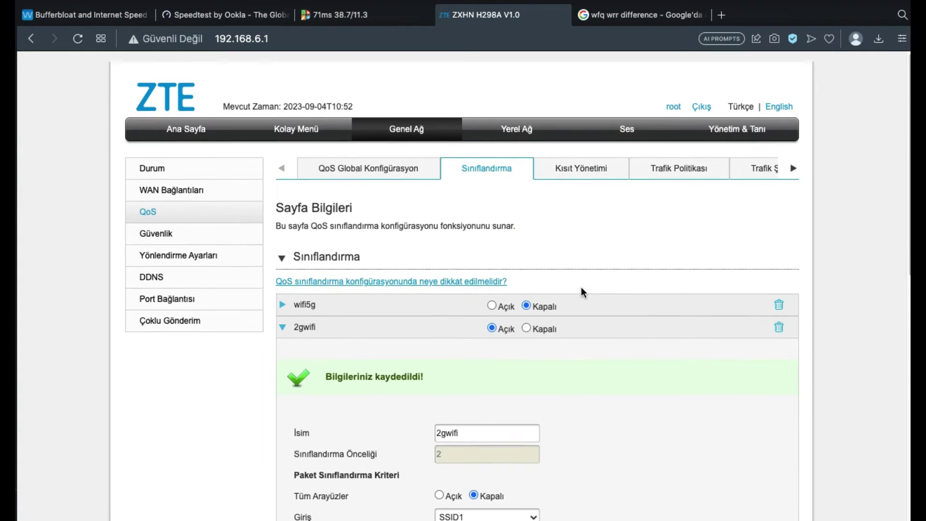
click(337, 157)
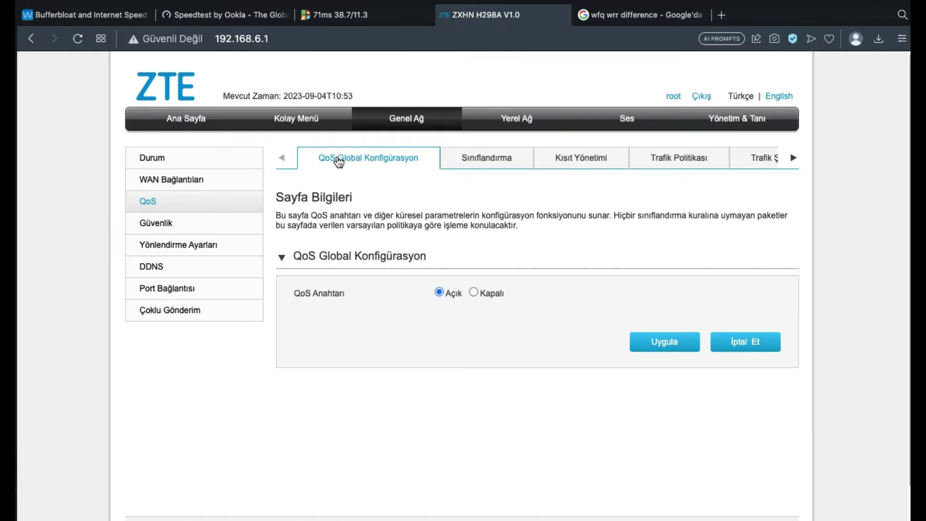
click(334, 16)
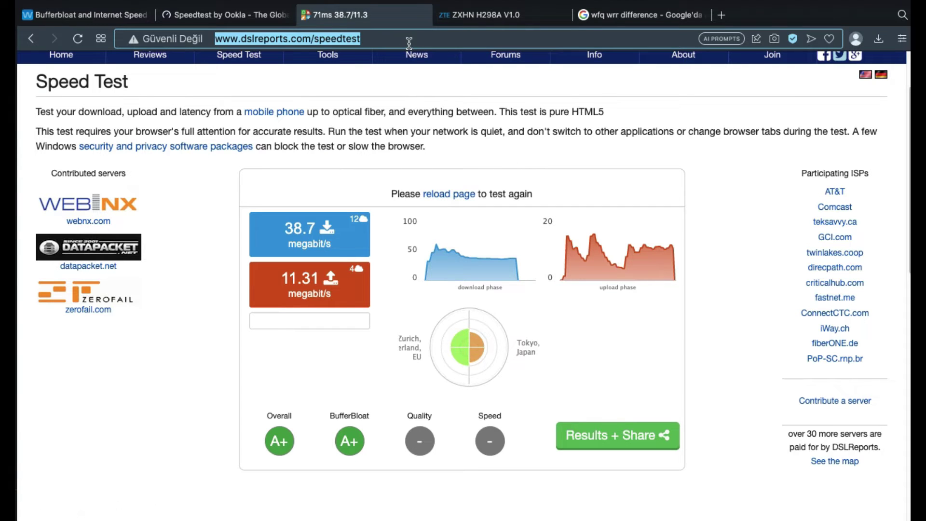
- Run a fresh DSLReports fiber test: 36.0 Mbps down, 9.81 up, A+ overall and bufferbloat
key(Return)
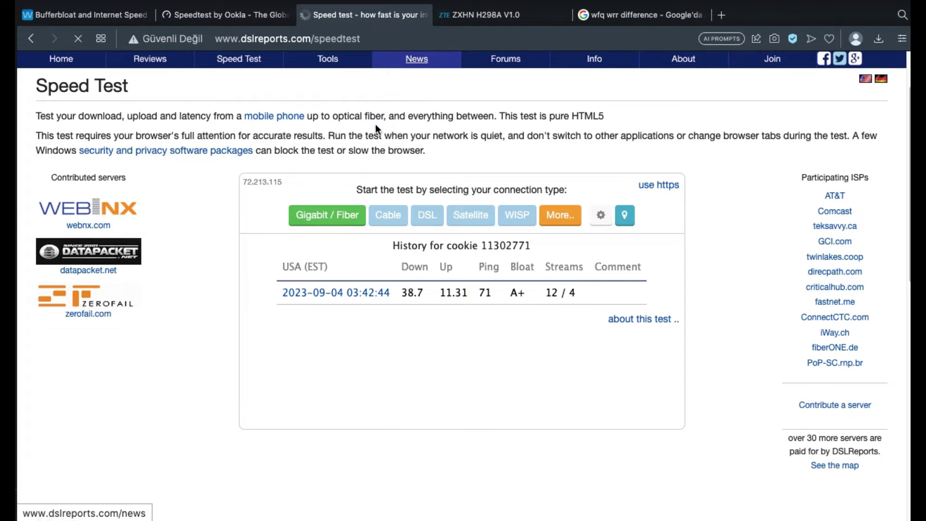
click(333, 218)
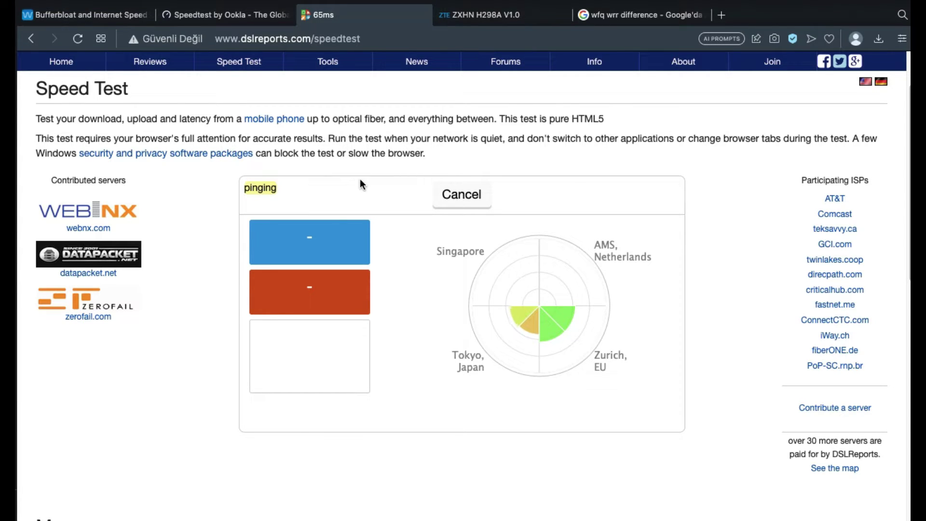
scroll(360, 184, down, 1)
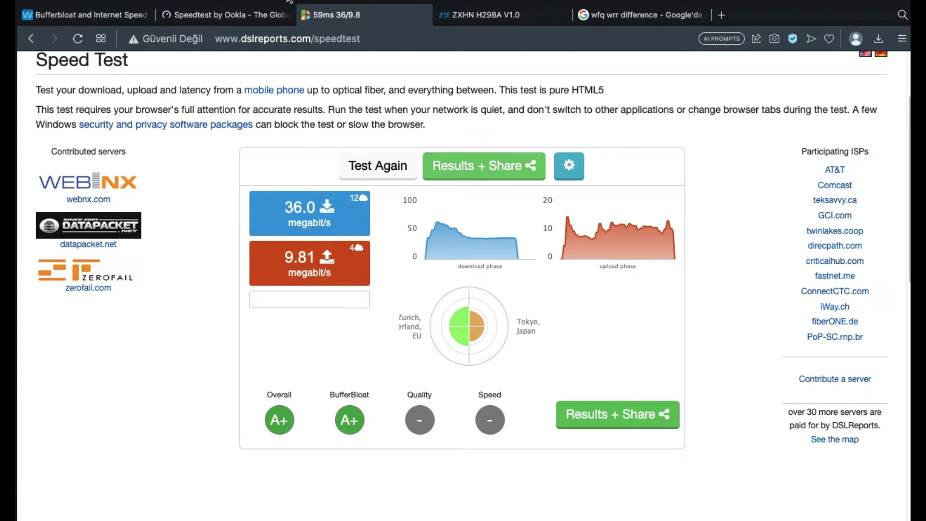
- Run a new Ookla test to TurkNet Istanbul: 44.06 Mbps down, 11.78 up, 7 ms ping
click(230, 15)
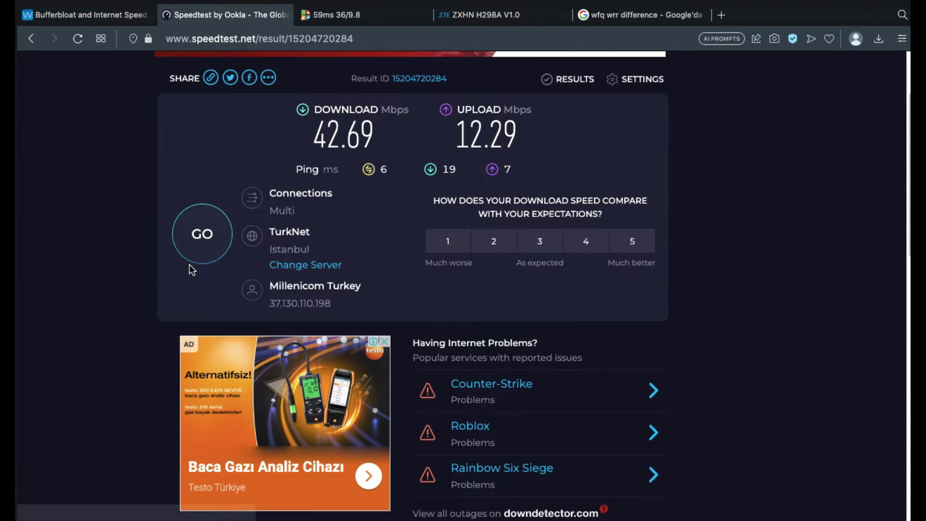
click(196, 249)
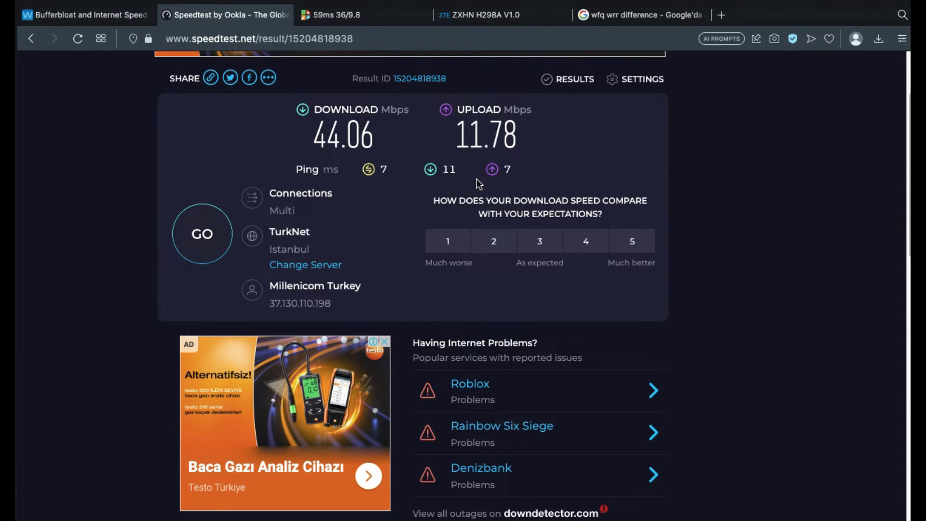
scroll(399, 215, down, 9)
scroll(397, 213, up, 11)
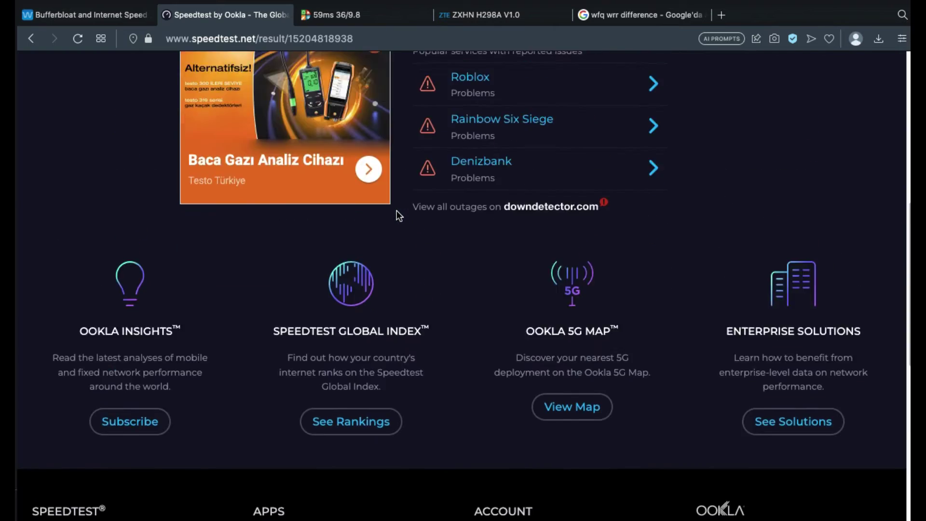
- Pick a Frankfurt server under Servers - Europe in DSLReports preferences, then return to Waveform
click(327, 12)
click(570, 166)
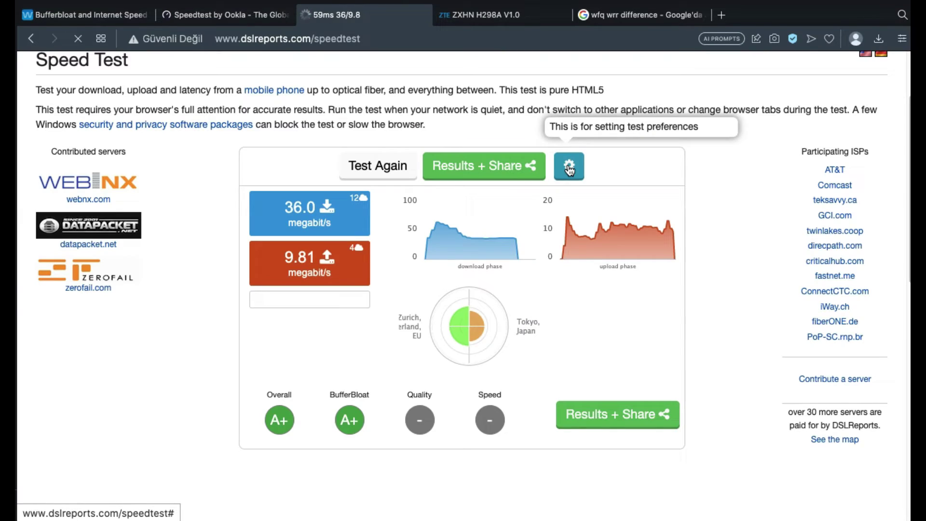
scroll(289, 227, down, 3)
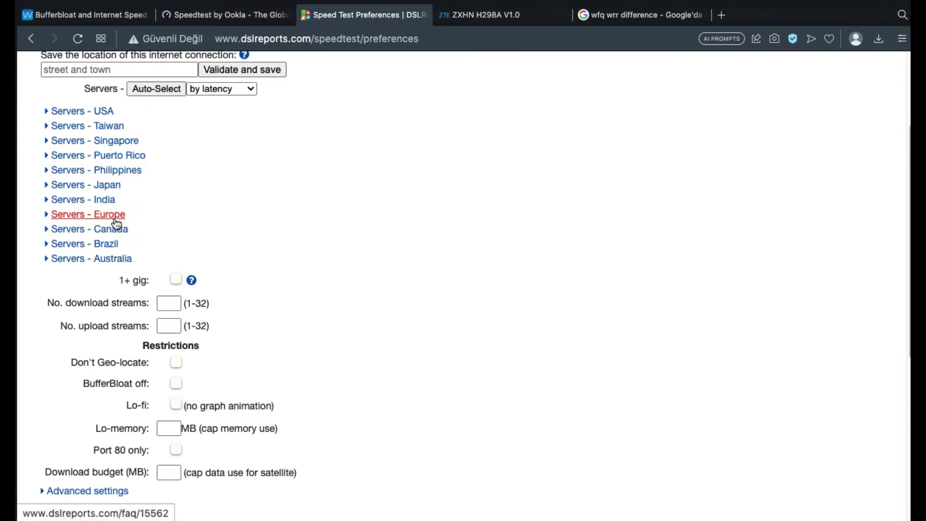
click(118, 215)
click(65, 276)
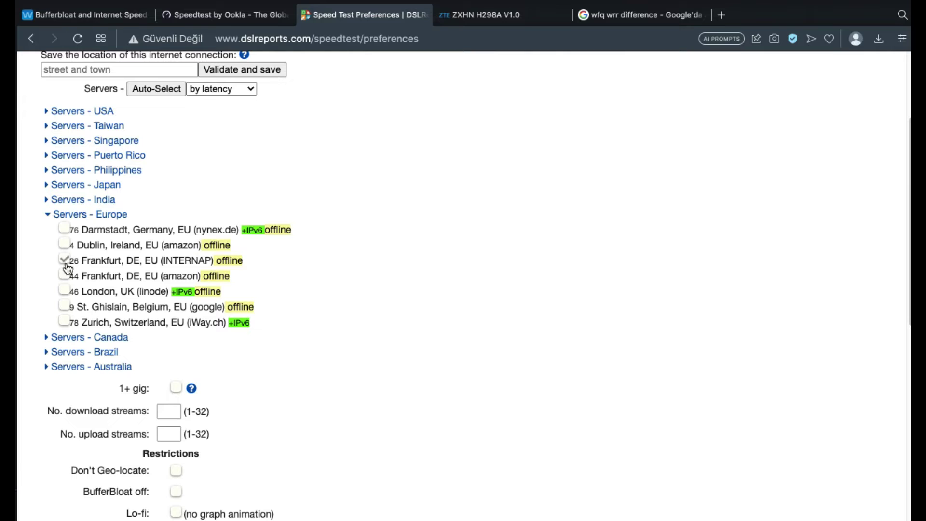
key(super+1)
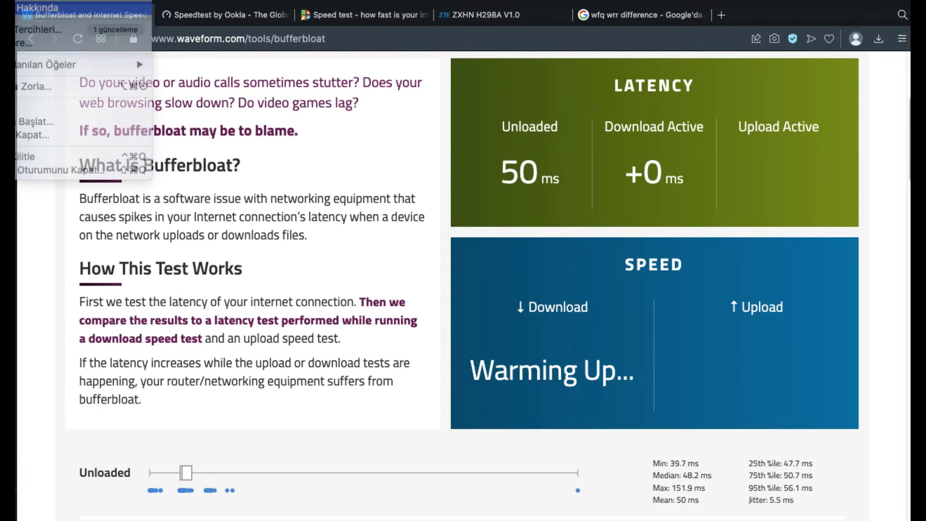
click(432, 99)
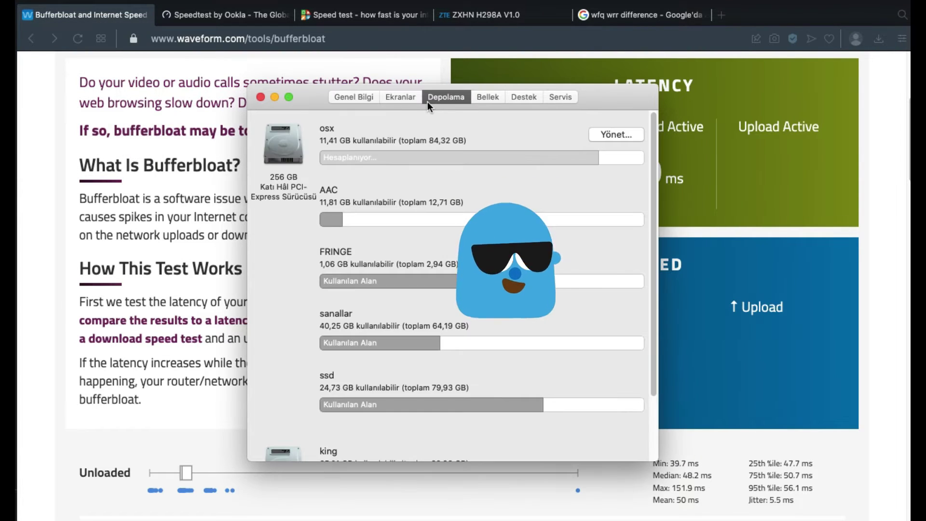
click(401, 97)
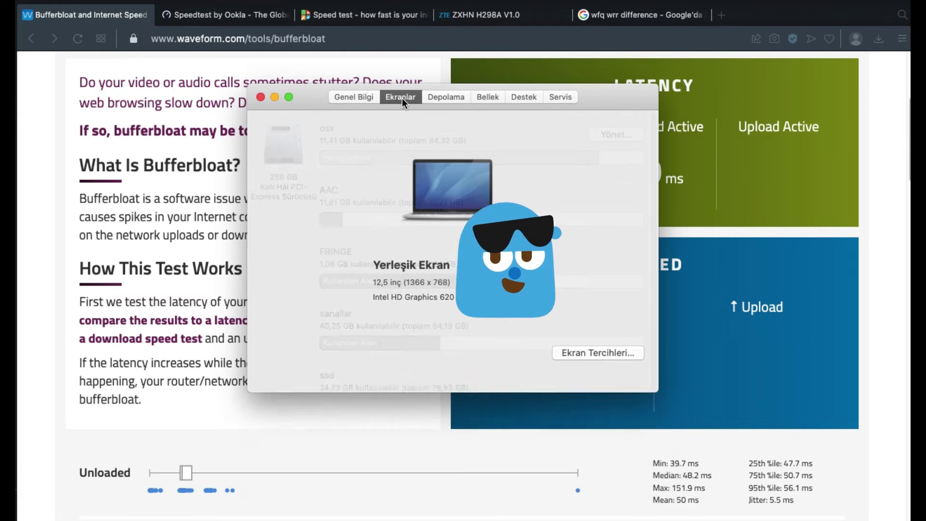
click(488, 98)
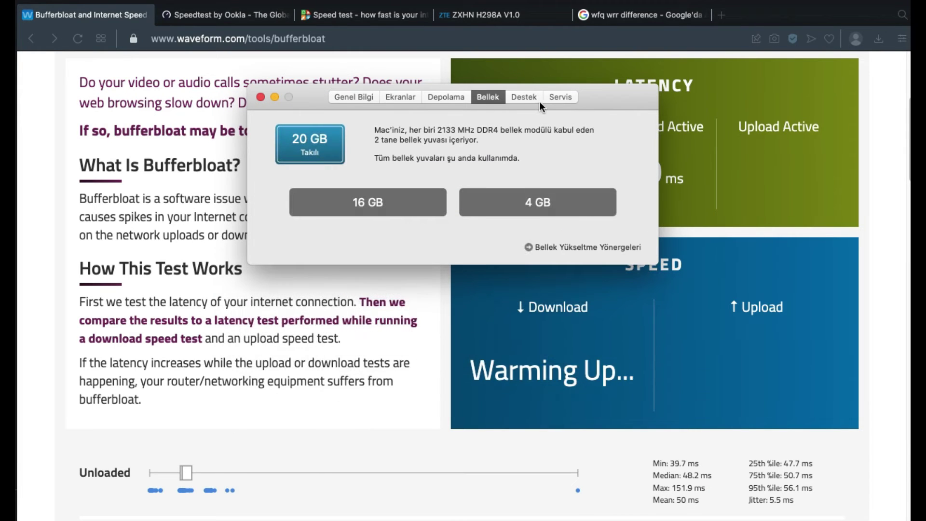
click(560, 102)
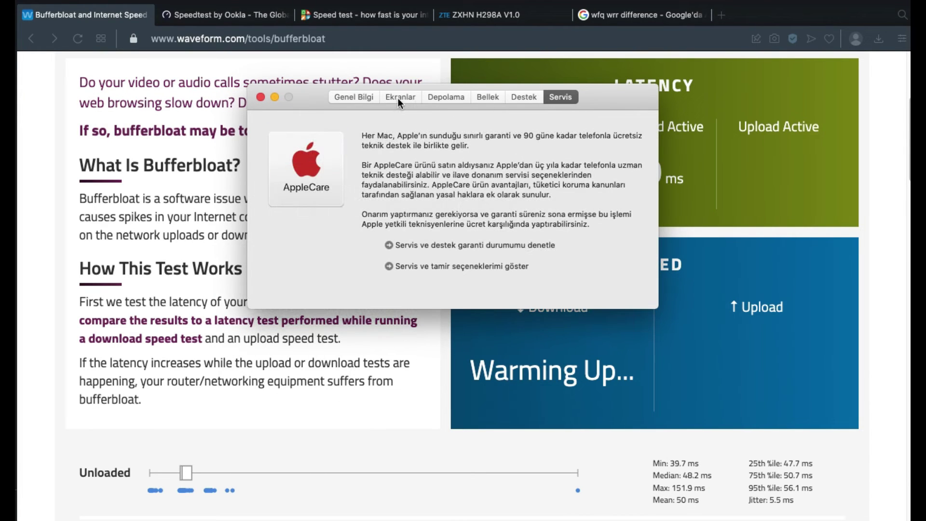
click(398, 97)
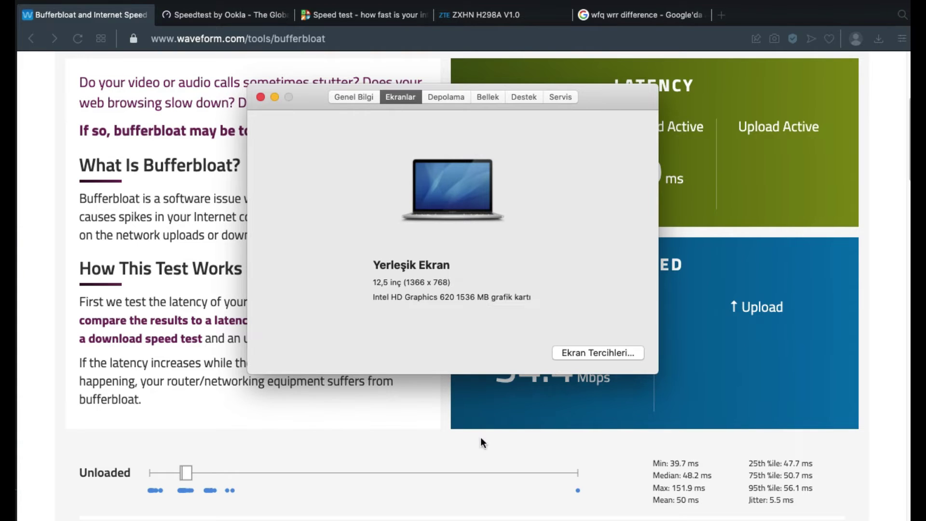
drag(485, 296, 367, 293)
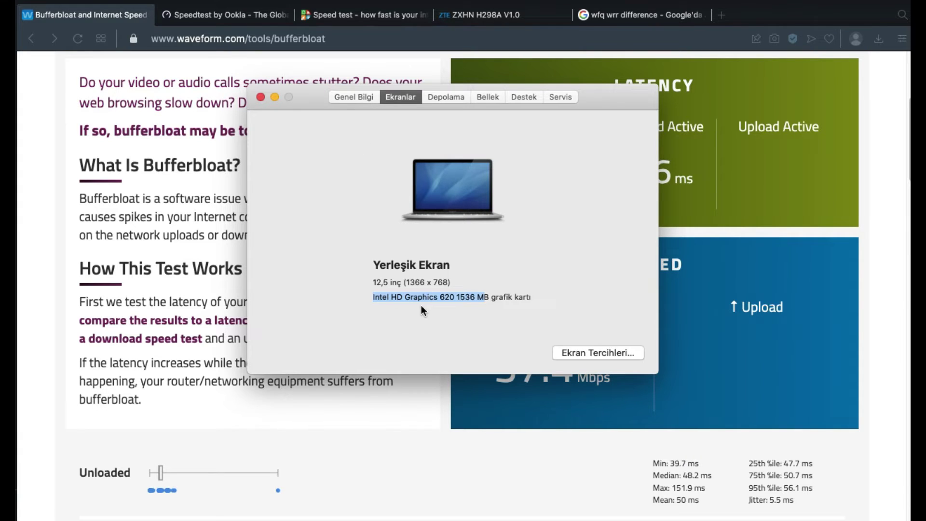
drag(438, 298, 380, 299)
drag(438, 298, 460, 297)
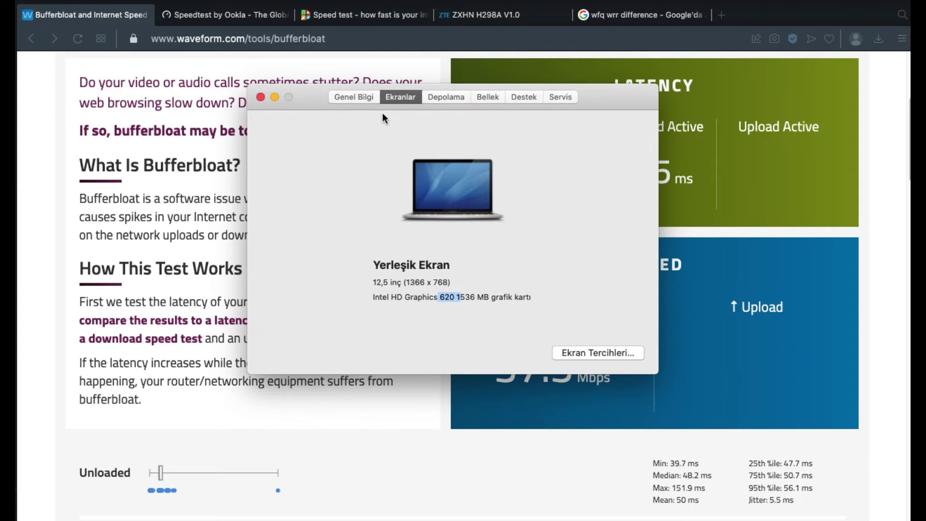
click(357, 97)
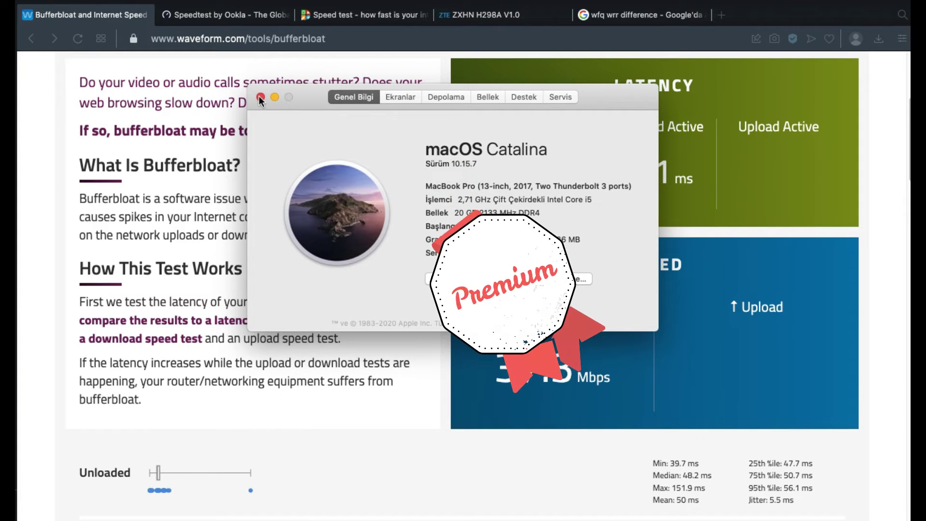
- Review Waveform's grade A result (36.5/11.9 Mbps, +8 ms upload latency), then go to the router tab
click(261, 97)
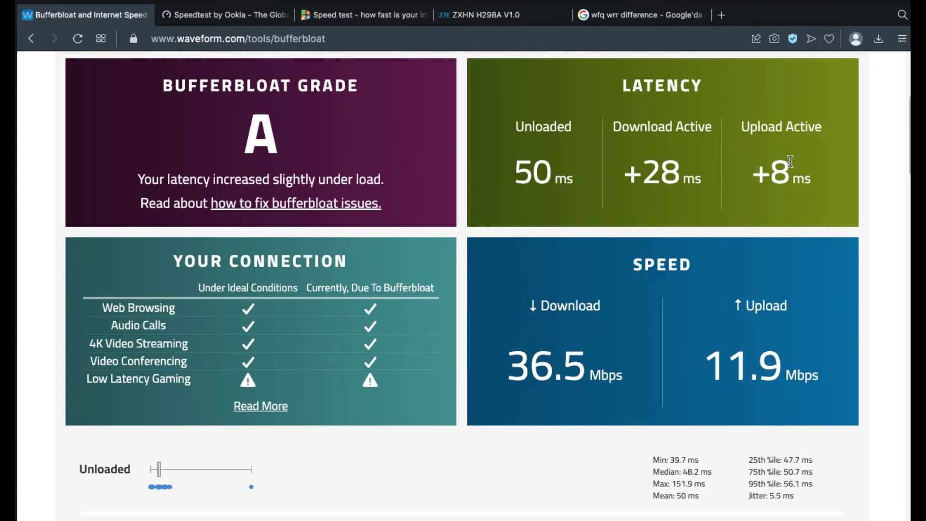
drag(792, 172, 744, 178)
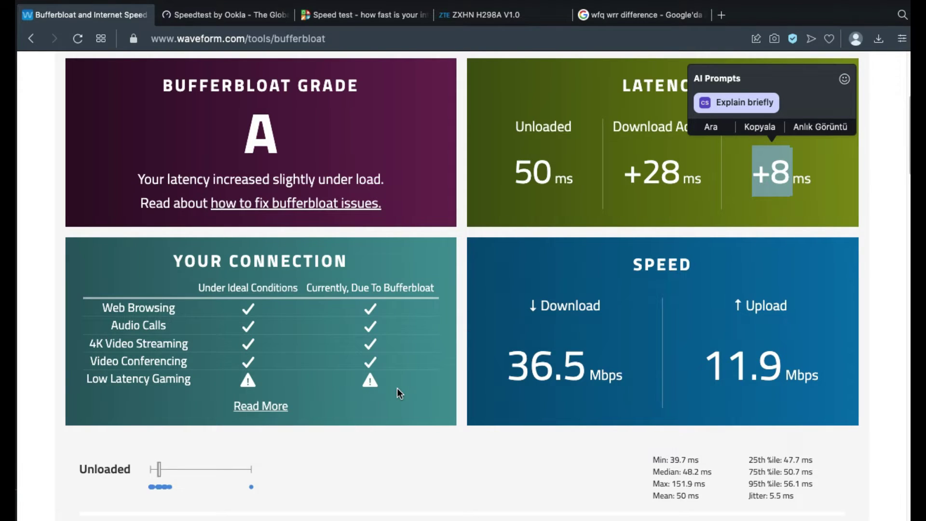
scroll(397, 389, up, 1)
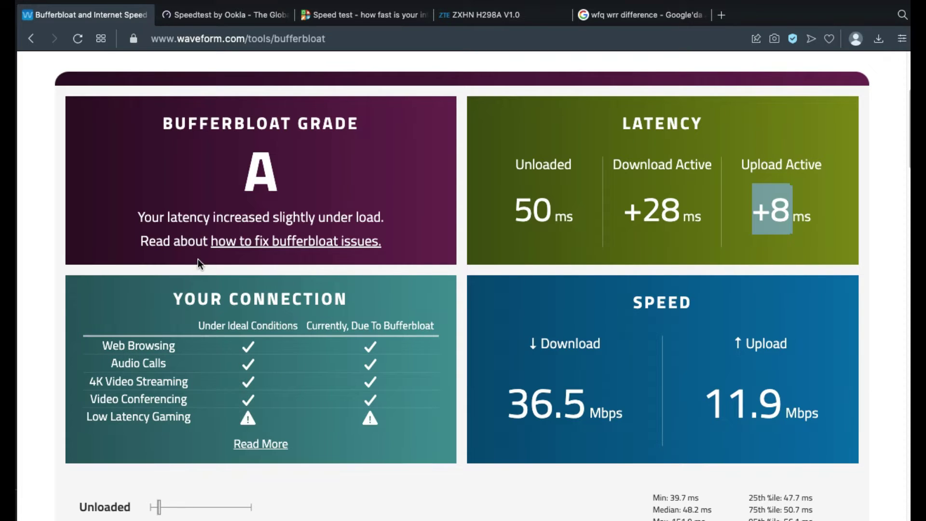
click(484, 15)
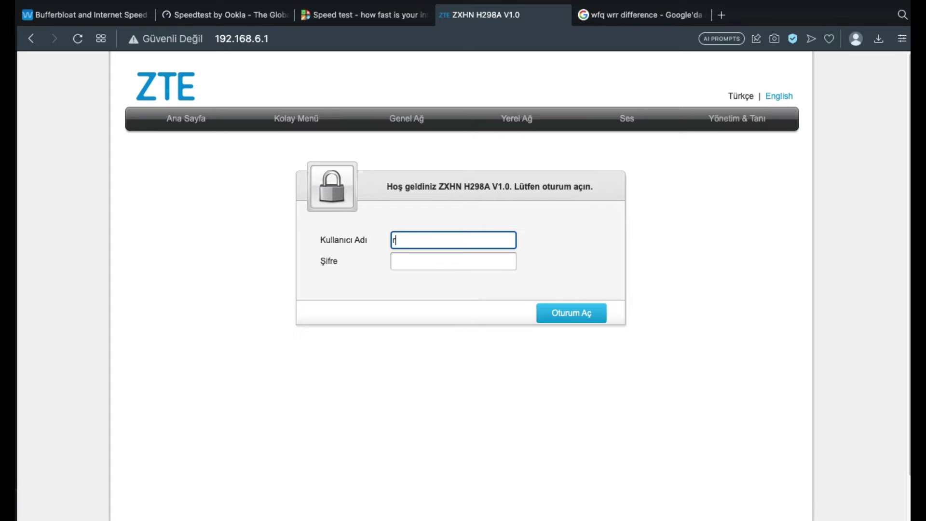
- Log in to the ZXHN H298A router's web interface
click(453, 261)
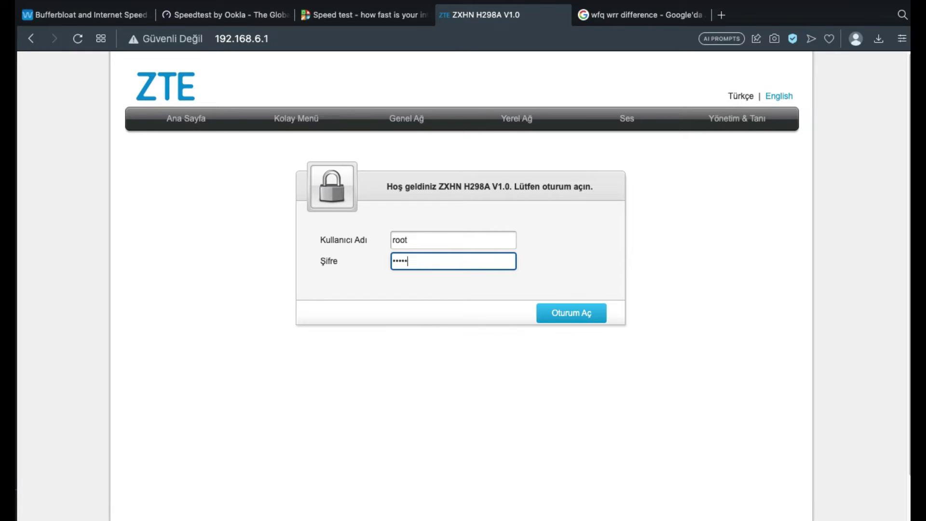
key(Return)
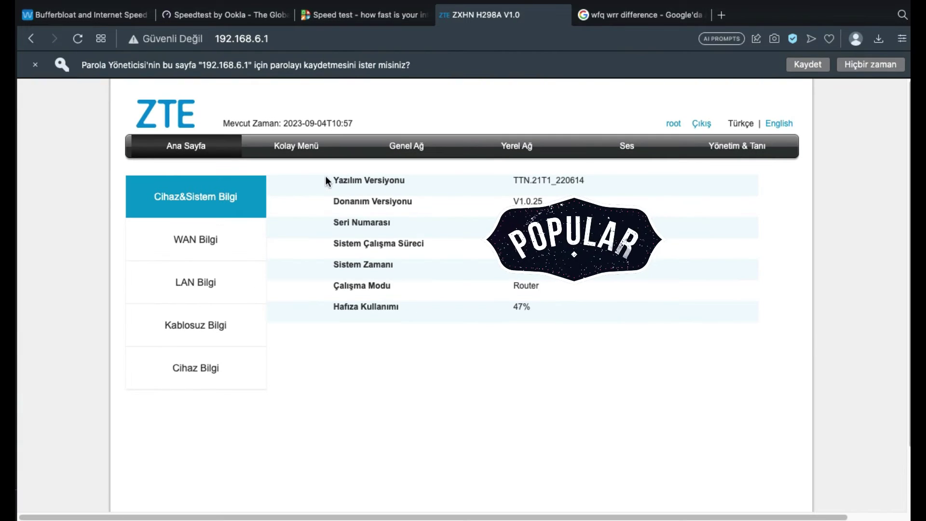
click(303, 154)
- Set QoS to Kapalı, apply it, and start a new Ookla speed test
click(182, 231)
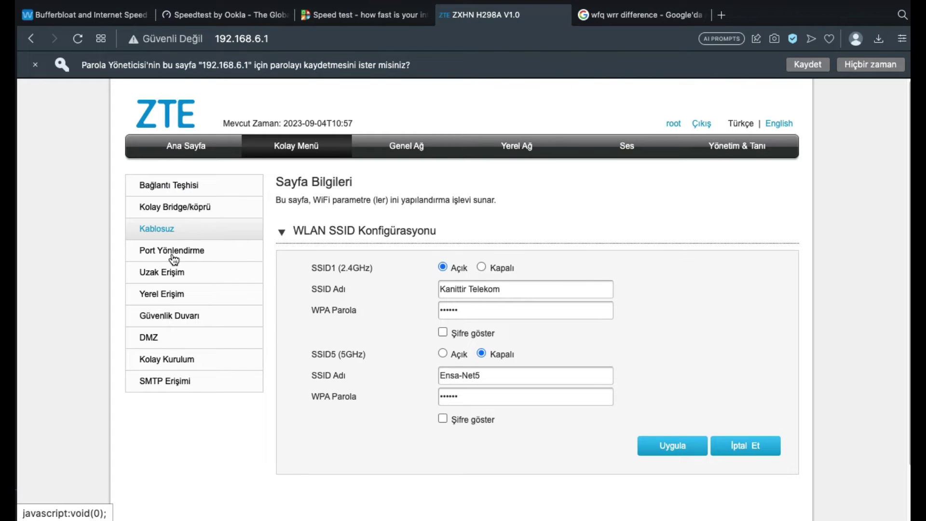
click(172, 256)
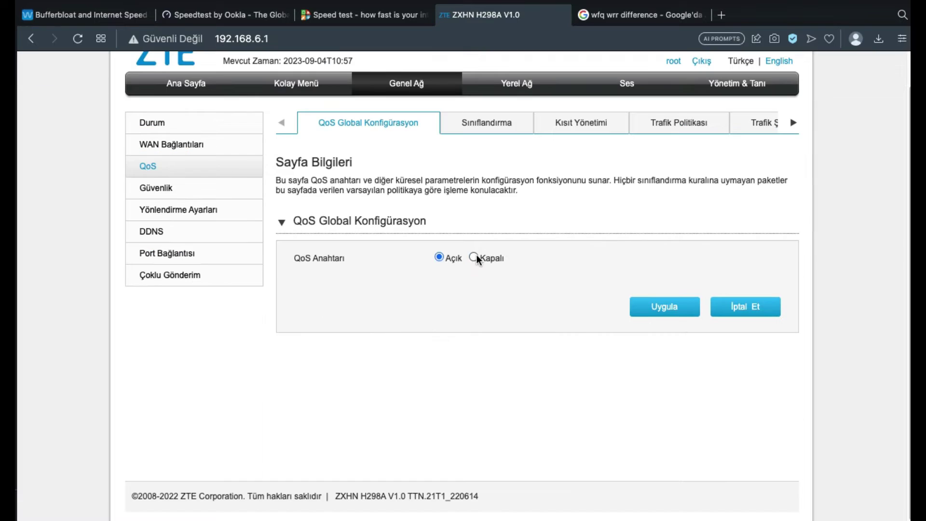
click(477, 255)
click(675, 316)
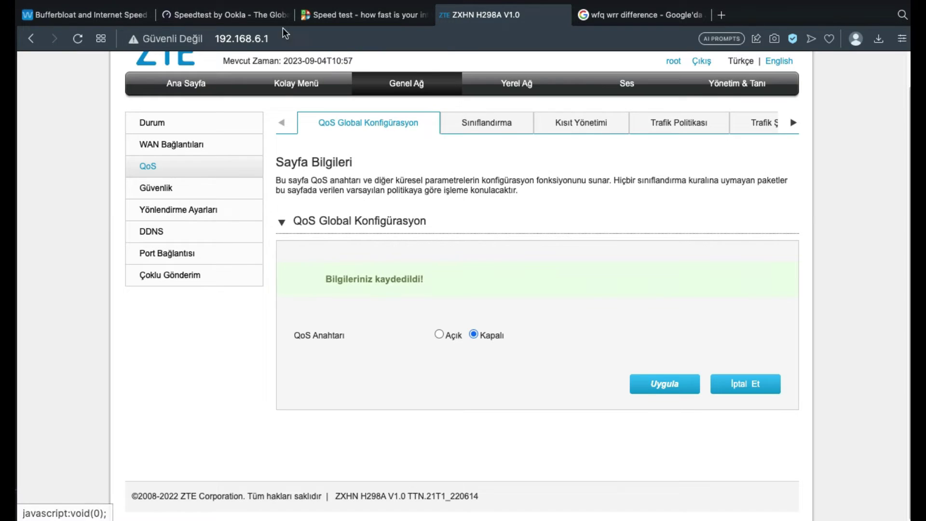
click(224, 14)
click(201, 348)
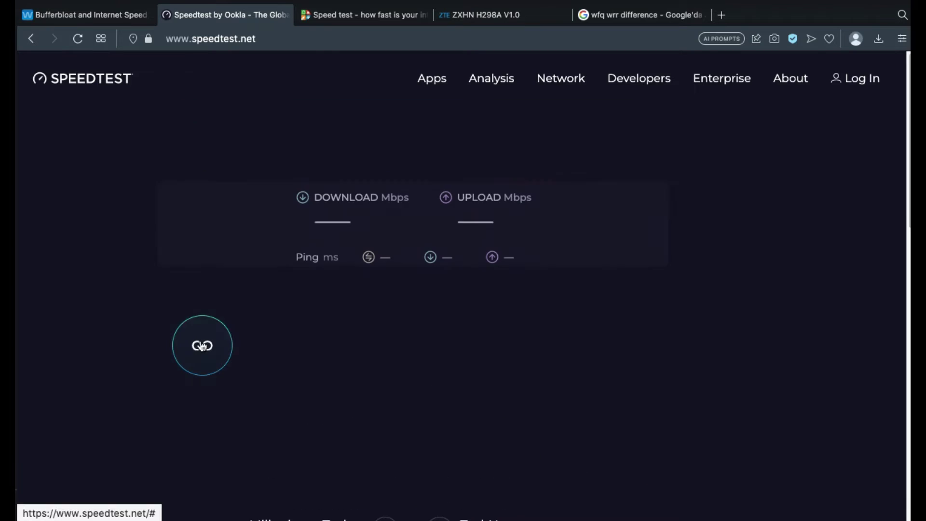
- Let the Ookla test finish at 43.94/11.67 Mbps, close the wfq wrr difference tab, and open DSLReports
click(362, 14)
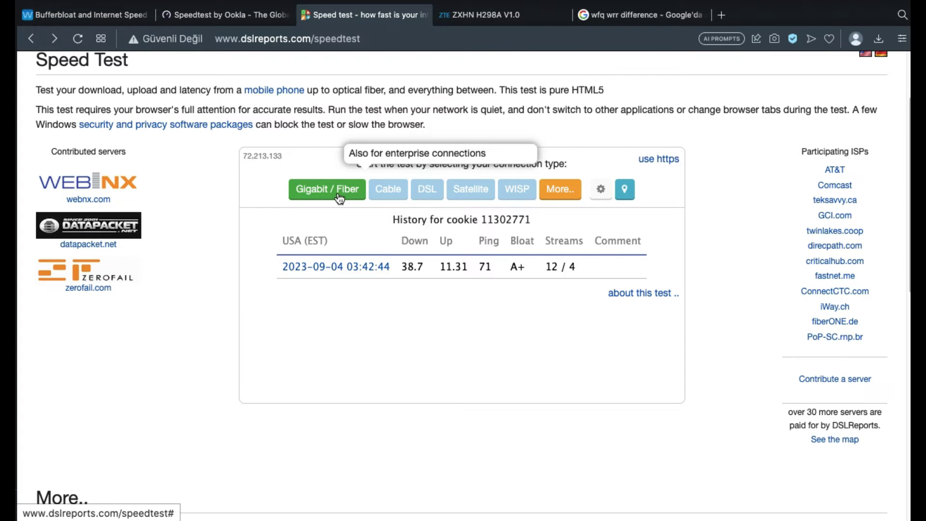
click(224, 14)
scroll(280, 143, down, 1)
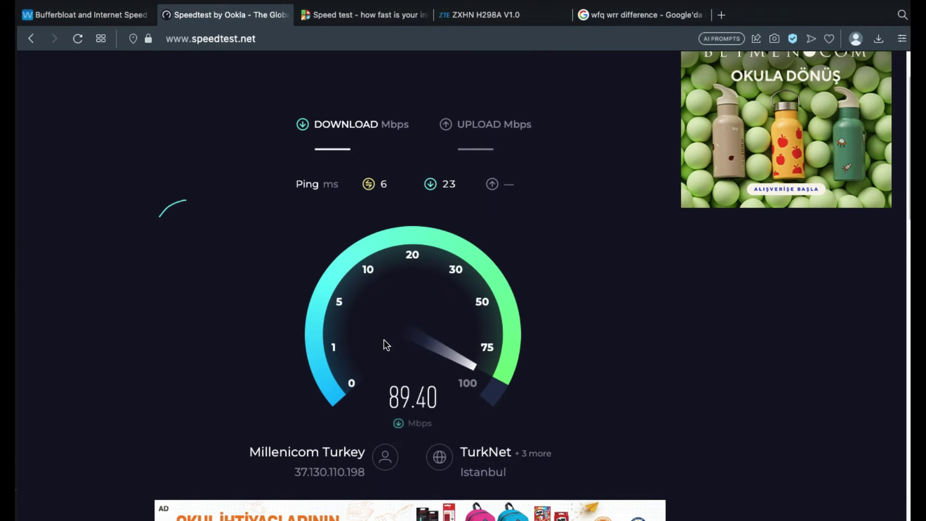
click(710, 13)
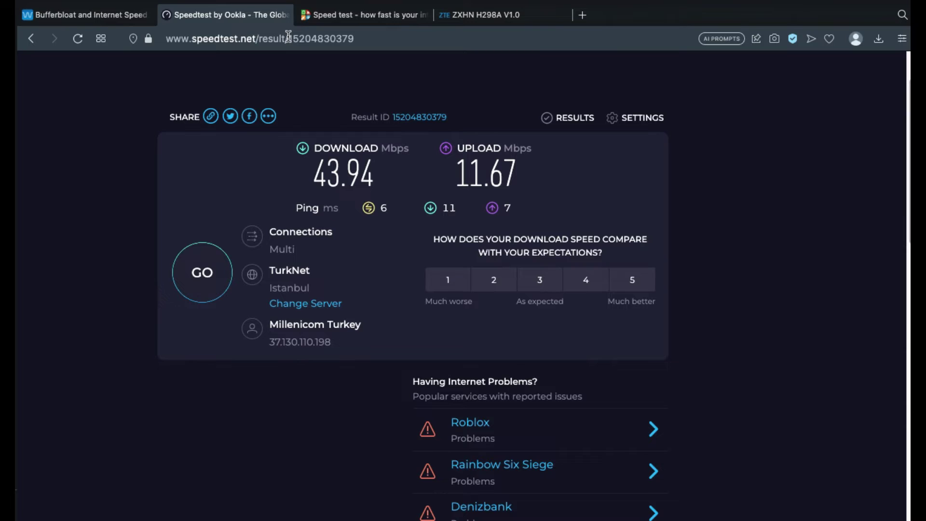
click(333, 16)
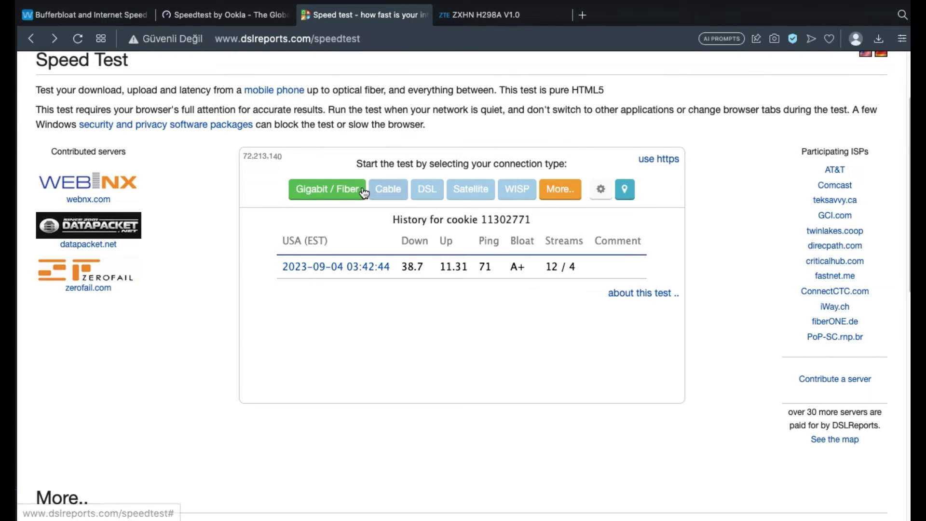
- Start a Gigabit / Fiber DSLReports test, finishing at 37.8 down, 13.60 up, with A+ grades
click(364, 193)
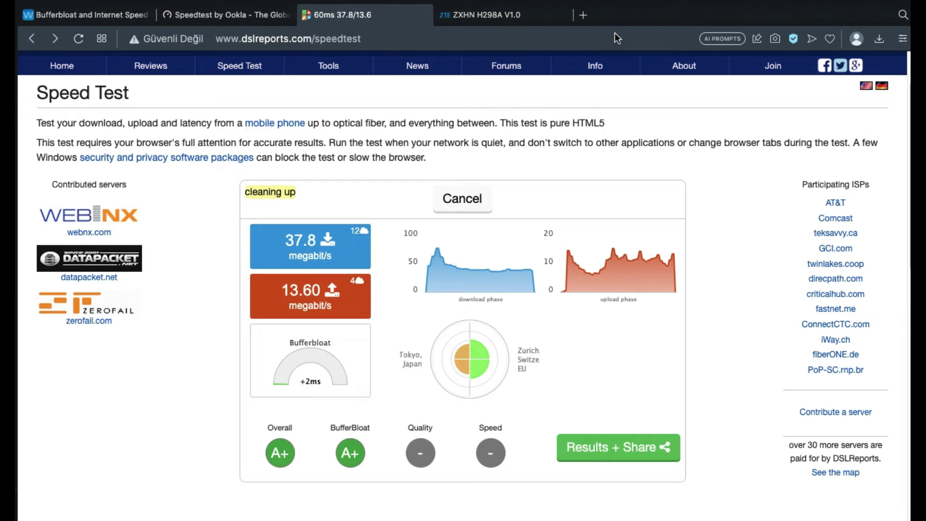
click(223, 40)
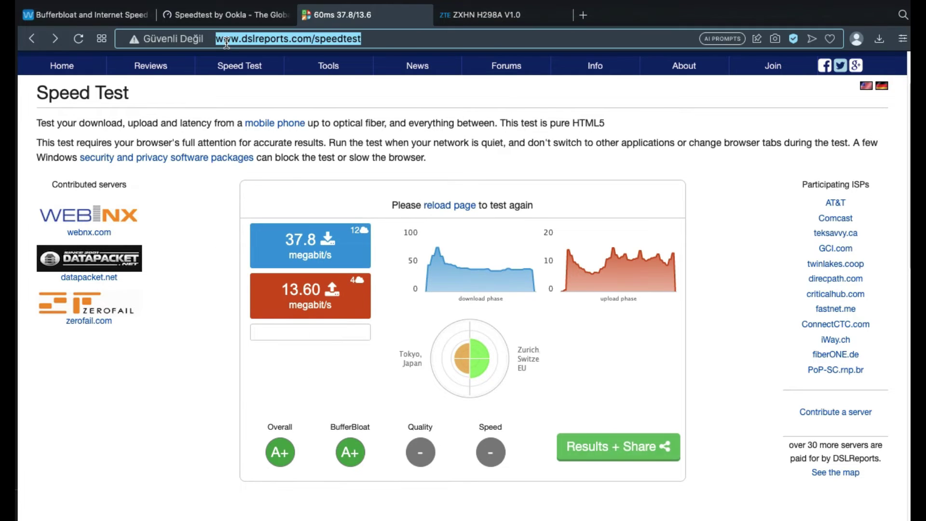
click(221, 39)
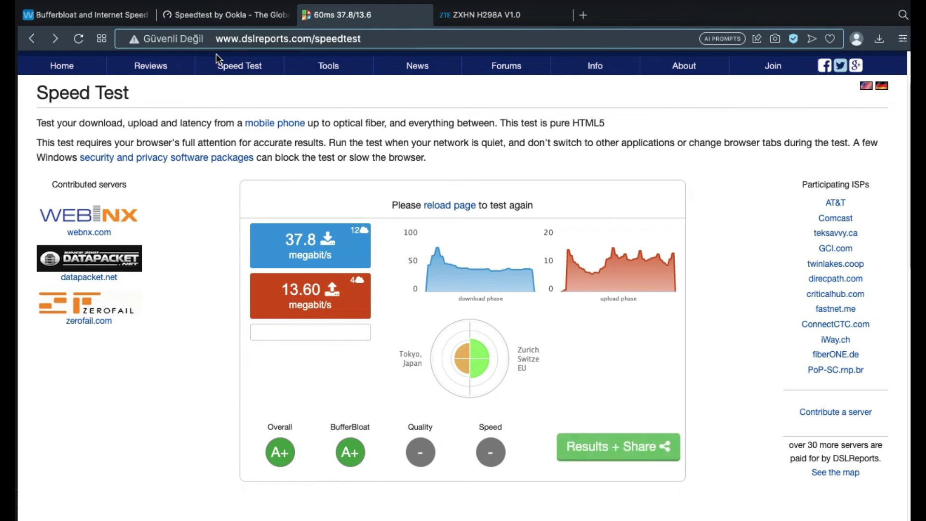
text(https:)
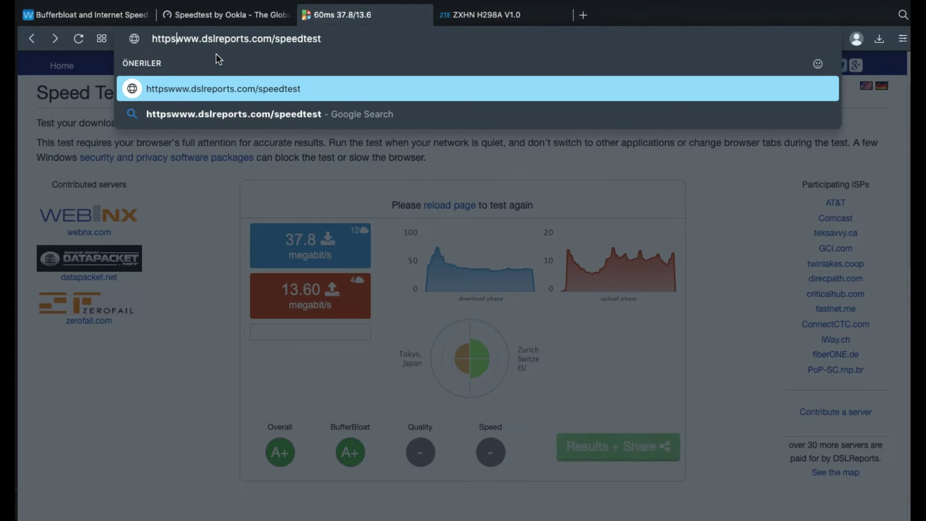
text(//)
key(Return)
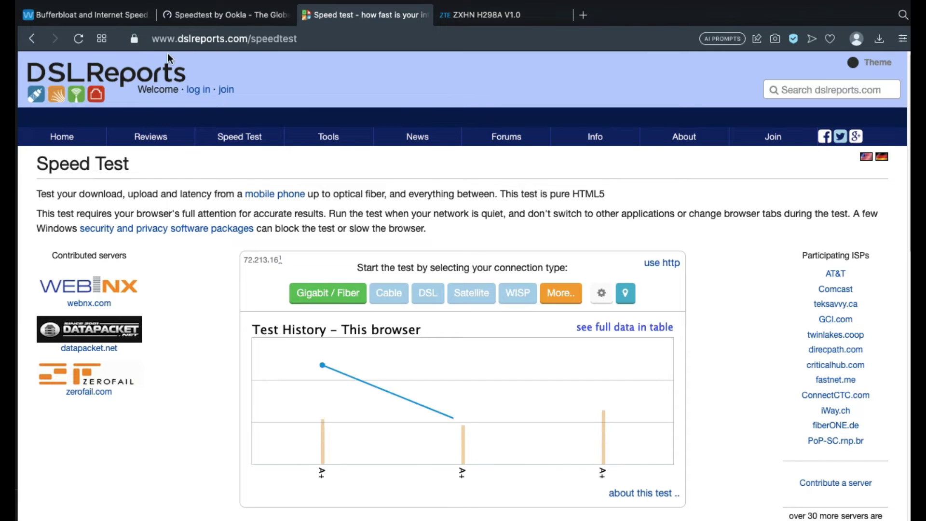
- Start the Gigabit / Fiber test and allow the site to use the location
click(348, 295)
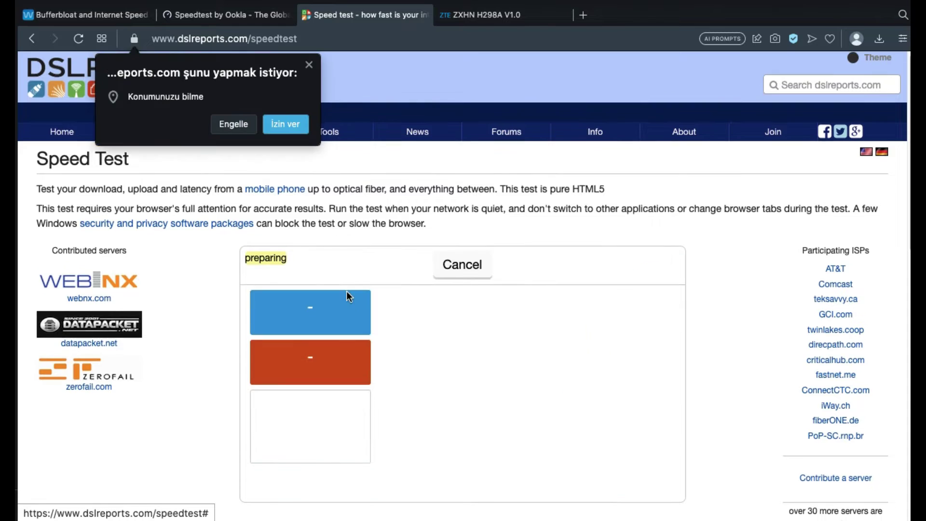
click(282, 124)
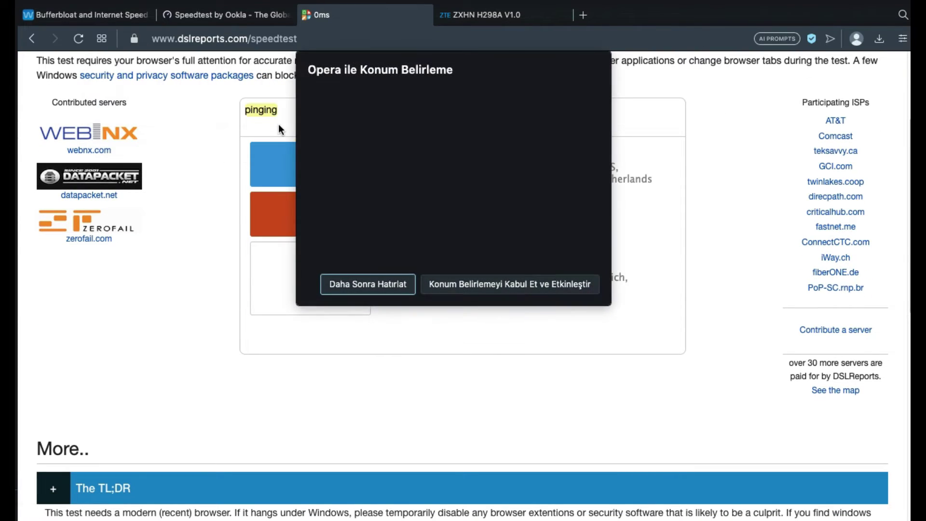
click(446, 285)
scroll(390, 290, up, 2)
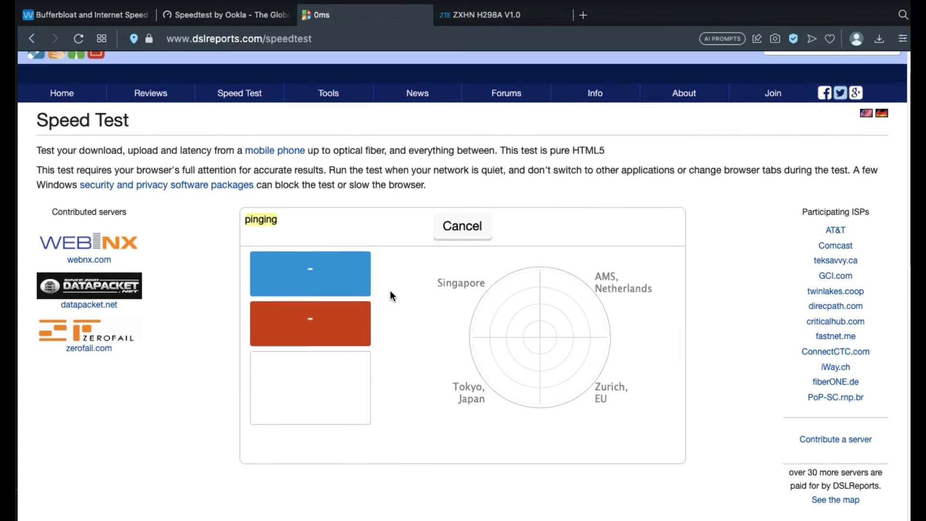
scroll(391, 291, down, 1)
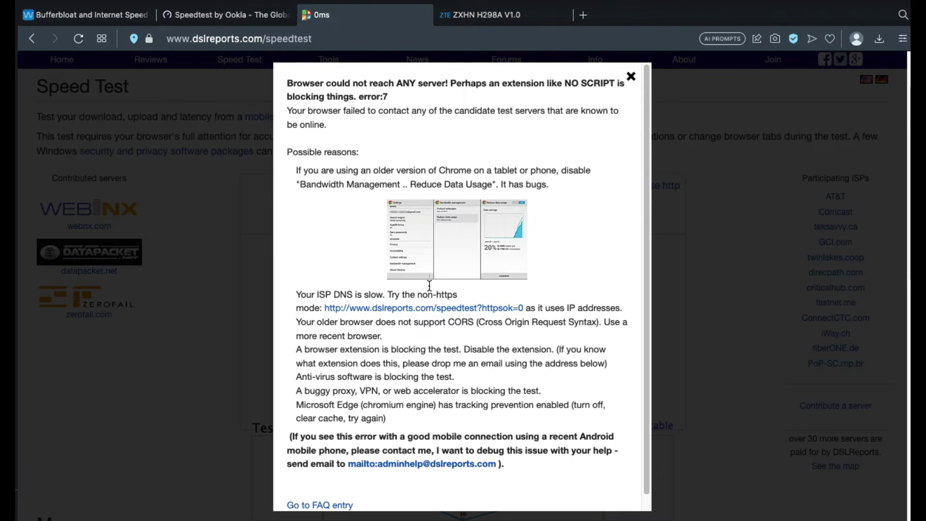
scroll(528, 256, down, 1)
scroll(528, 257, up, 1)
- Close the server error, disable ad blocking for the site, and restart the Gigabit / Fiber test
click(625, 68)
click(794, 39)
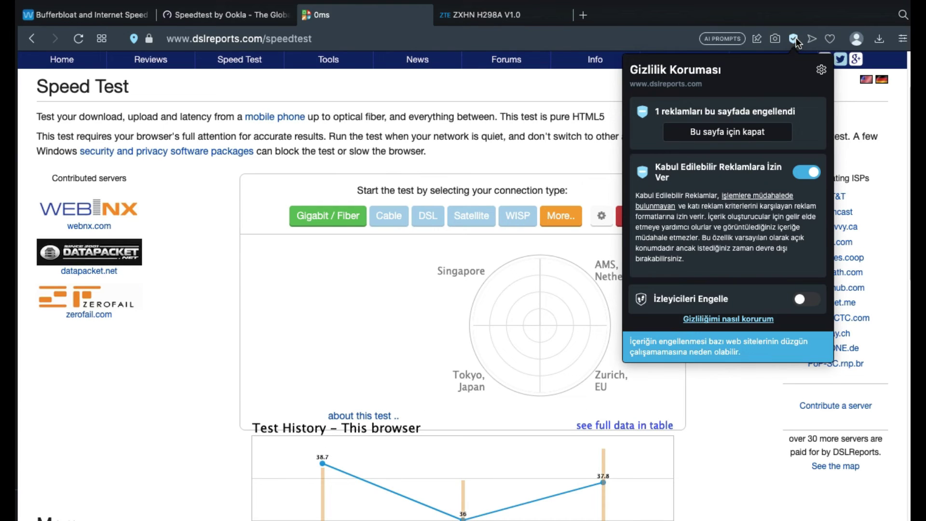
click(771, 134)
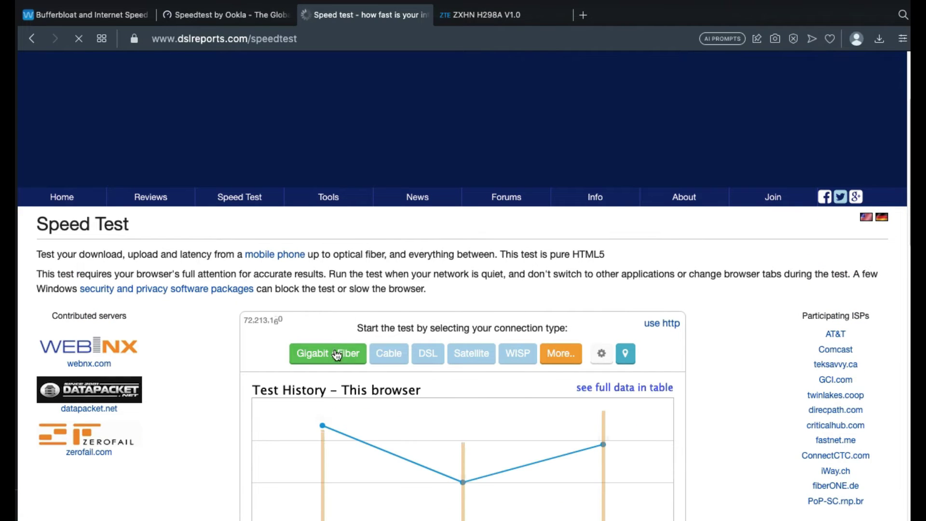
click(338, 353)
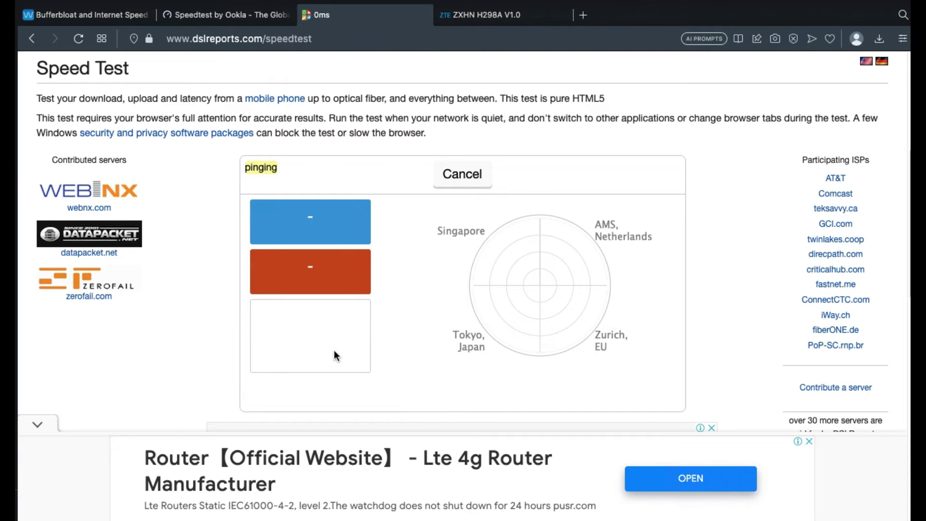
click(102, 15)
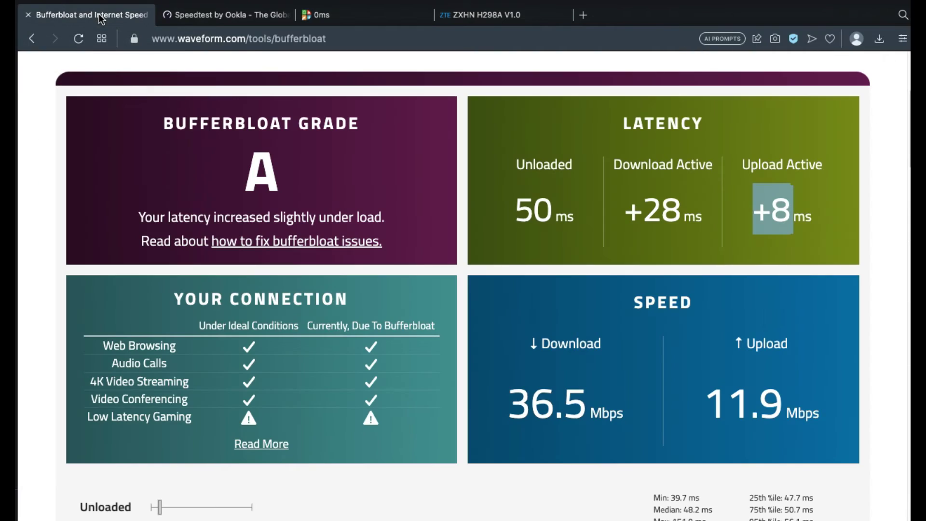
click(341, 38)
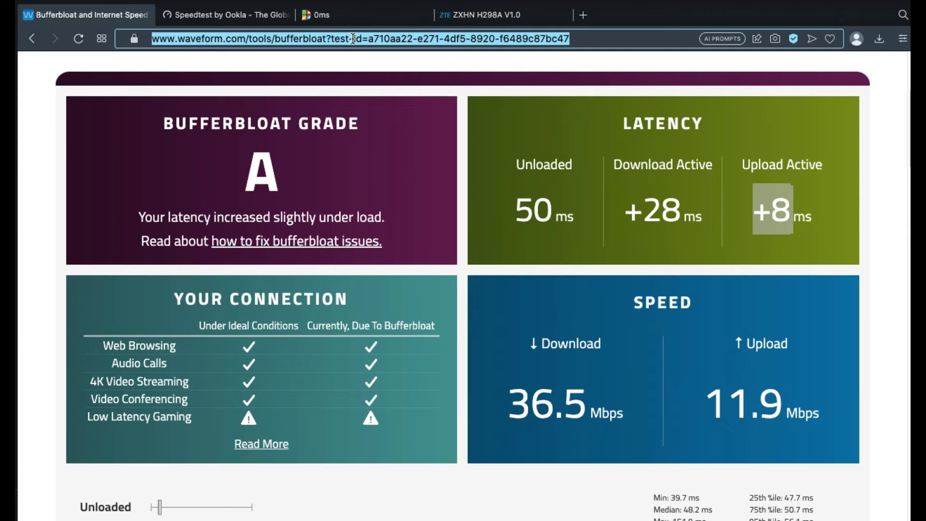
click(603, 38)
drag(570, 38, 338, 44)
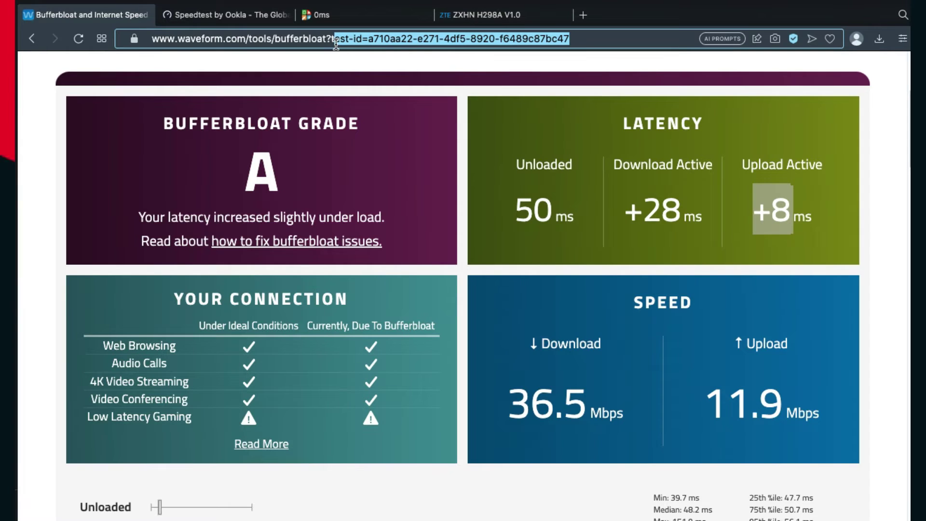
drag(335, 42, 332, 44)
key(BackSpace)
key(BackSpace)
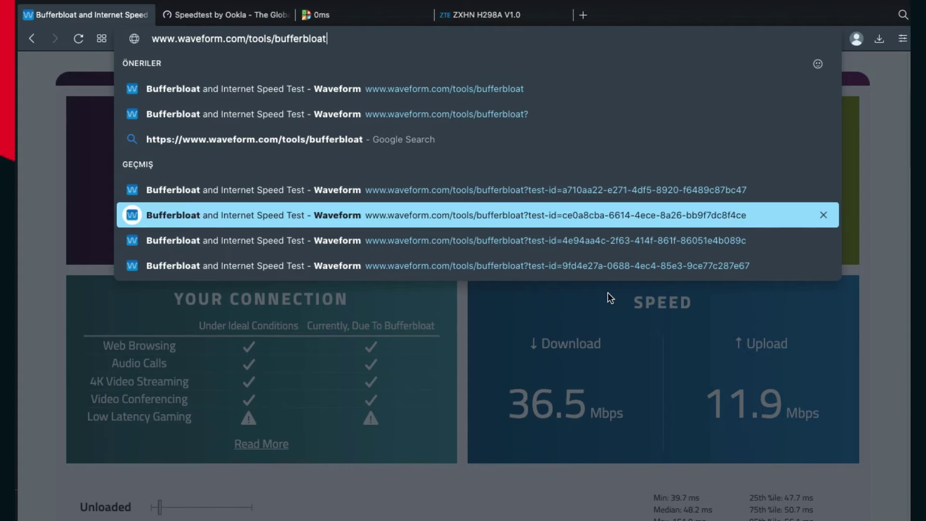
key(Escape)
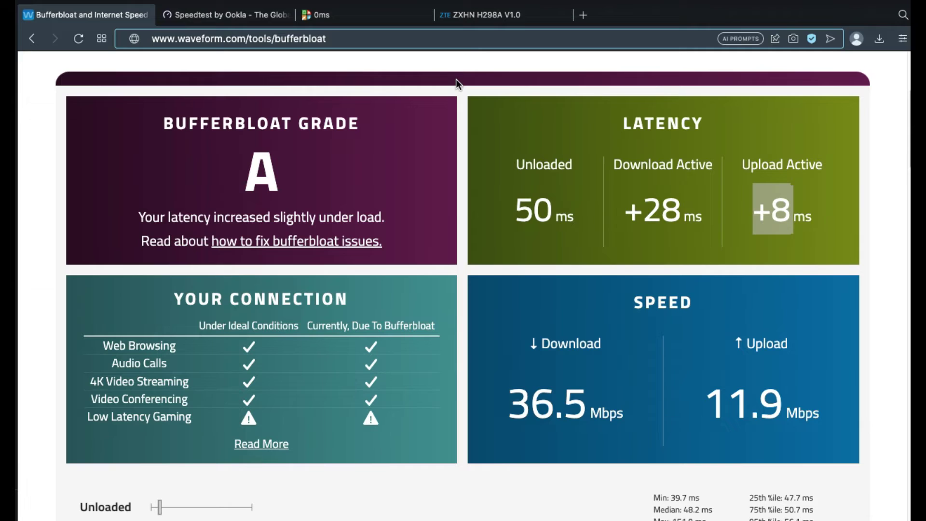
- Dismiss the server error notice on the DSLReports page
click(363, 22)
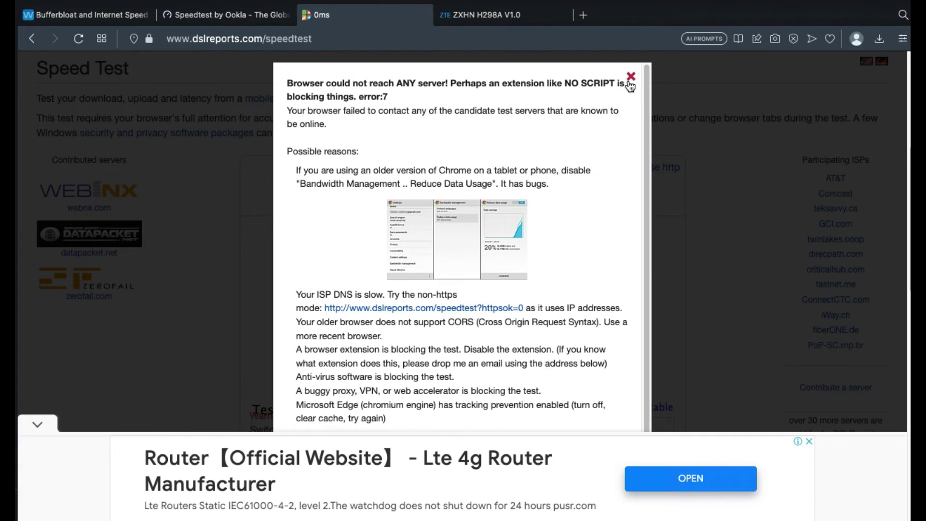
click(631, 77)
scroll(403, 289, down, 2)
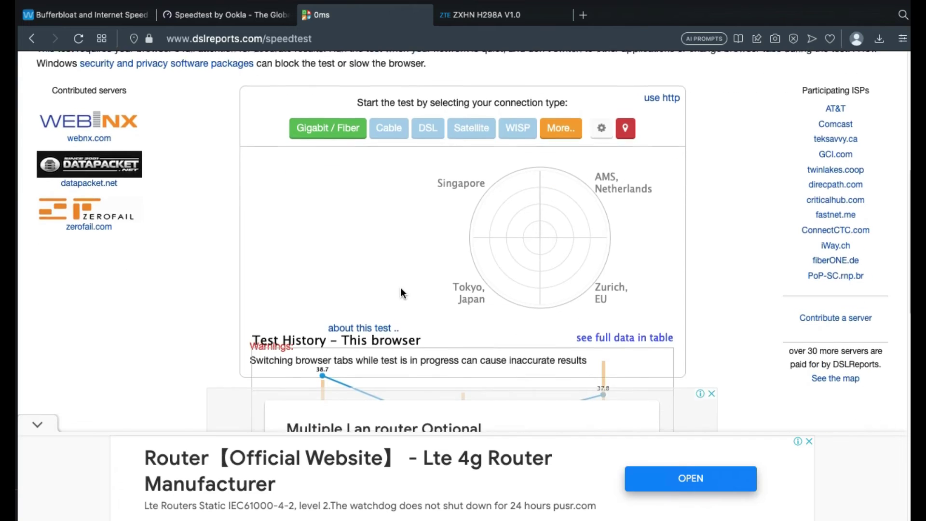
scroll(402, 292, down, 4)
scroll(402, 292, up, 7)
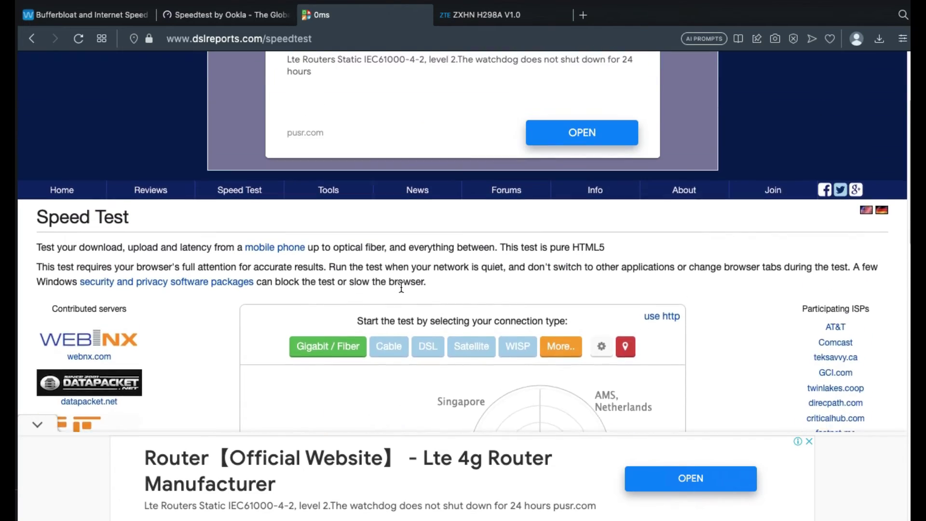
- Select the DSLReports address, then bring up the Ookla result of 43.94 down, 11.67 up
click(348, 43)
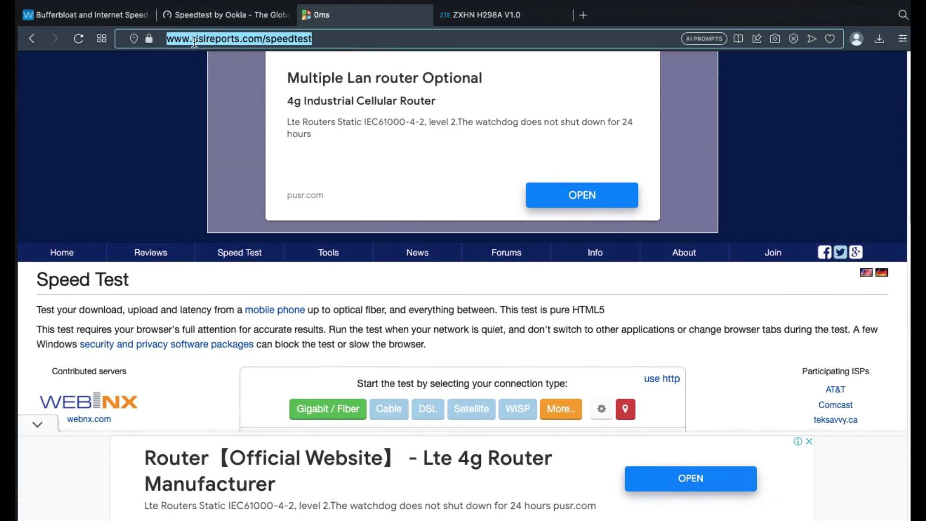
scroll(320, 357, down, 2)
scroll(321, 358, up, 5)
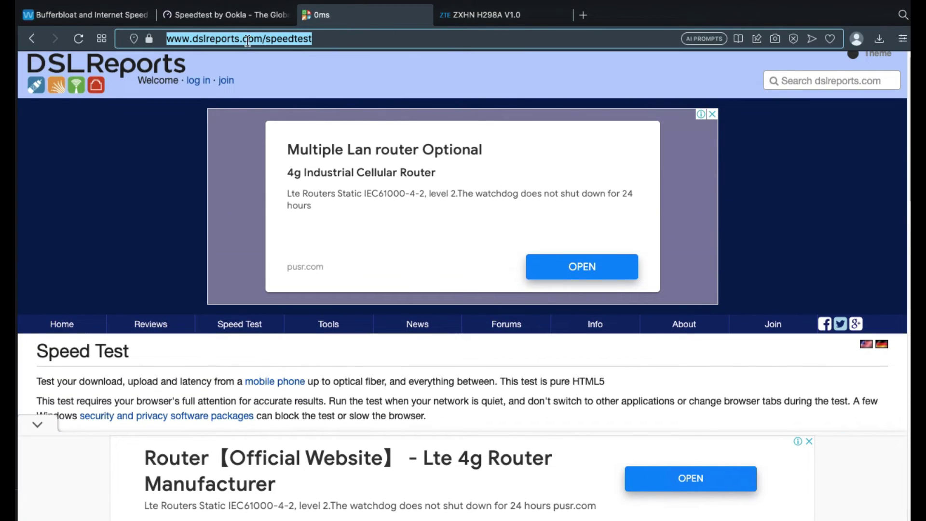
click(180, 41)
click(183, 16)
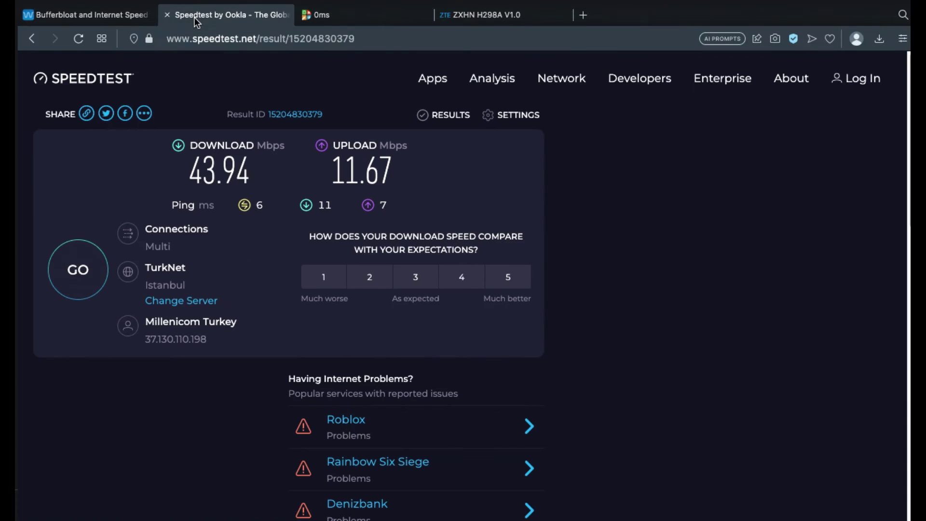
- Reload the Waveform Bufferbloat page and rerun the test, scoring grade B at 40.6/11.3 Mbps
click(85, 15)
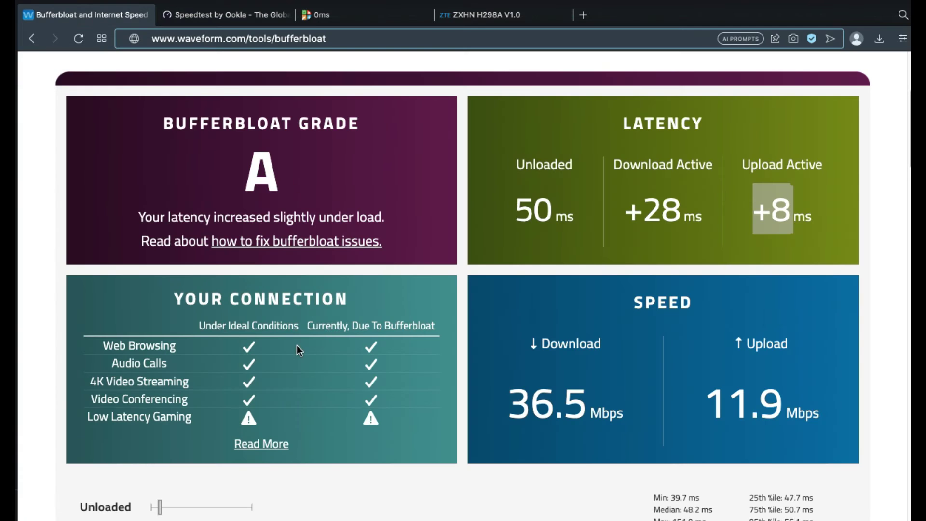
scroll(297, 345, up, 4)
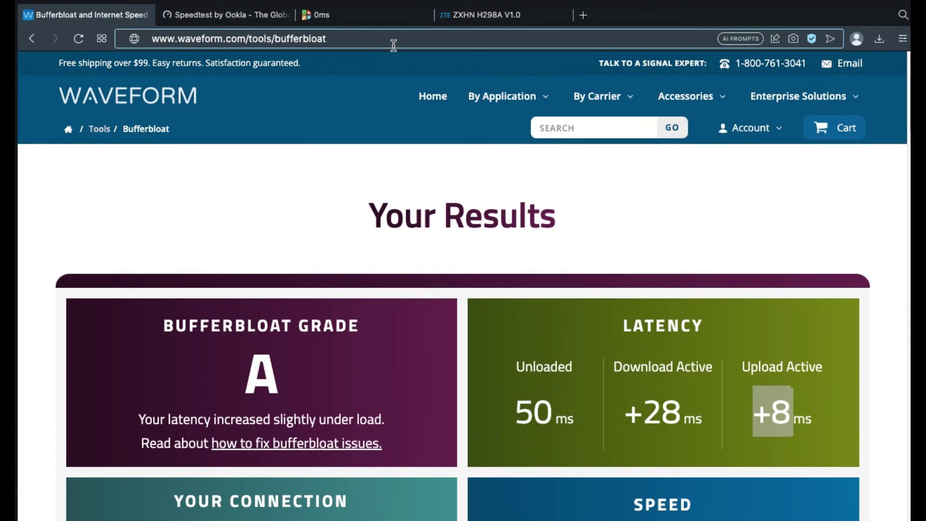
key(Return)
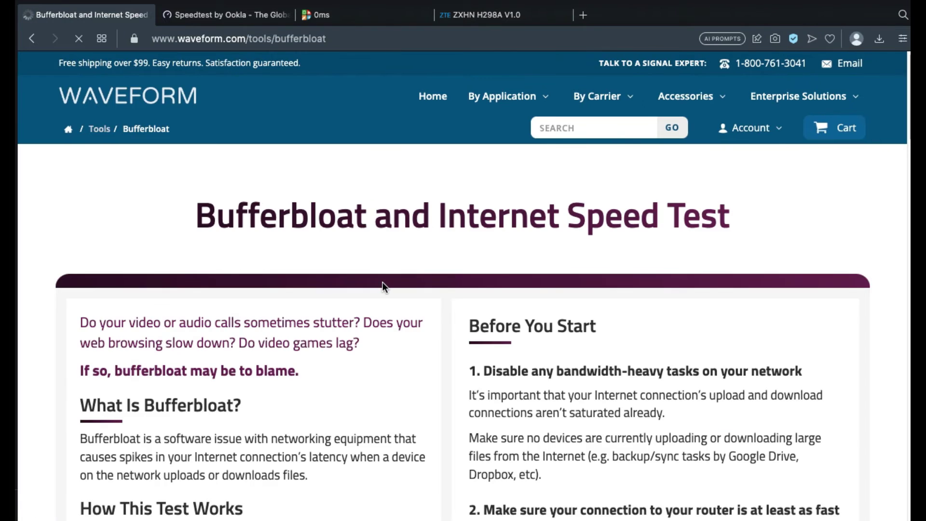
scroll(382, 281, down, 3)
scroll(382, 288, down, 2)
click(459, 501)
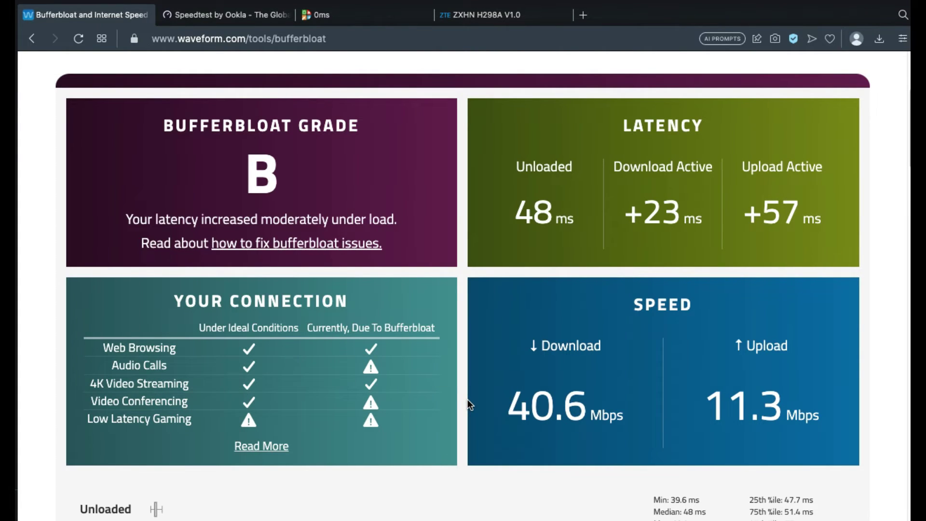
mouse_move(370, 402)
- Log in to the ZTE router with the admin username and password, then glance at the Waveform results
click(465, 19)
text(root)
key(Tab)
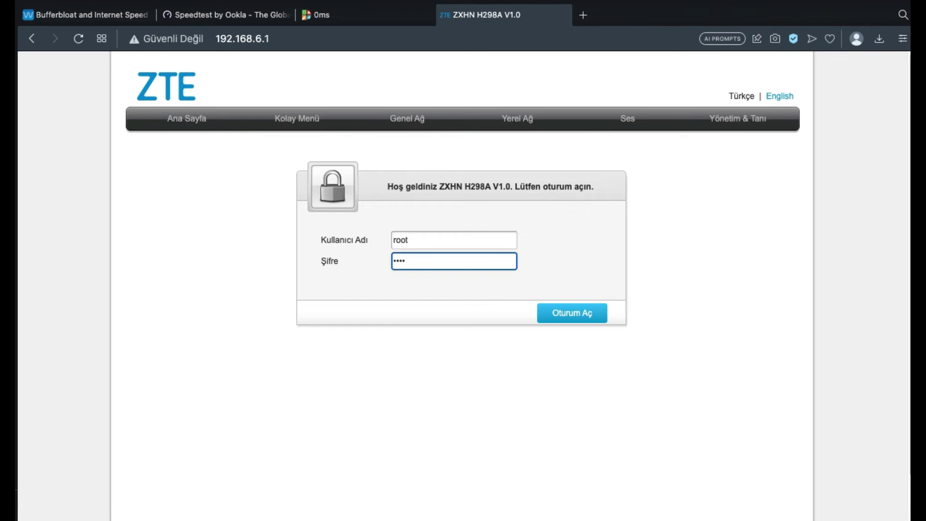
key(Return)
click(95, 14)
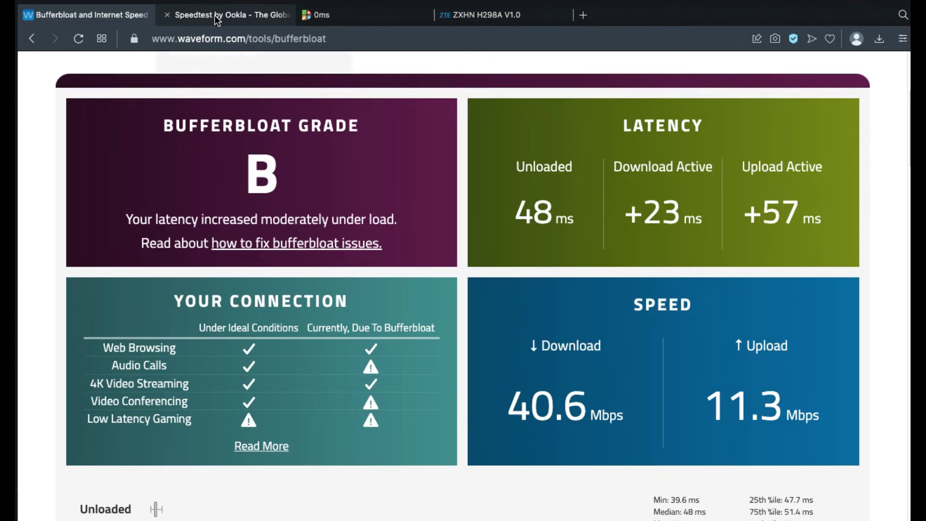
- Turn the QoS switch back on, apply it with Uygula, and return to the bufferbloat results
click(456, 18)
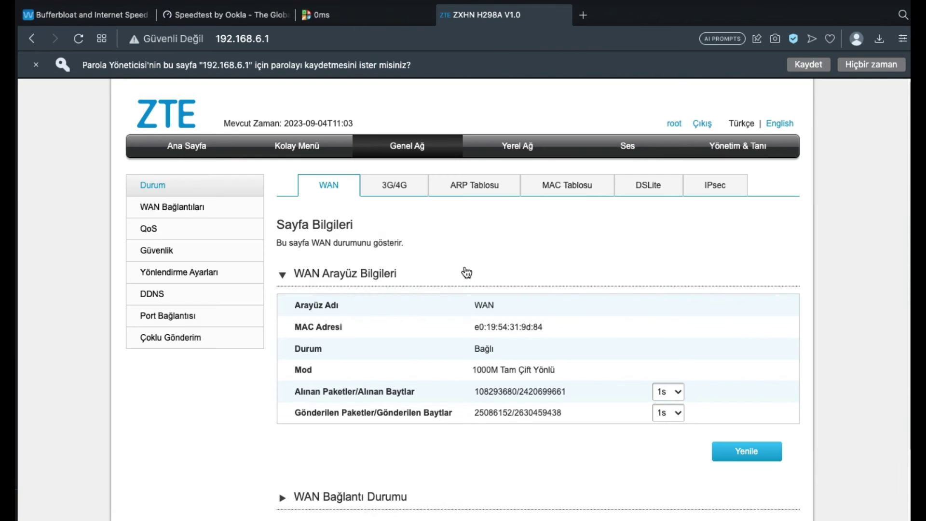
click(146, 230)
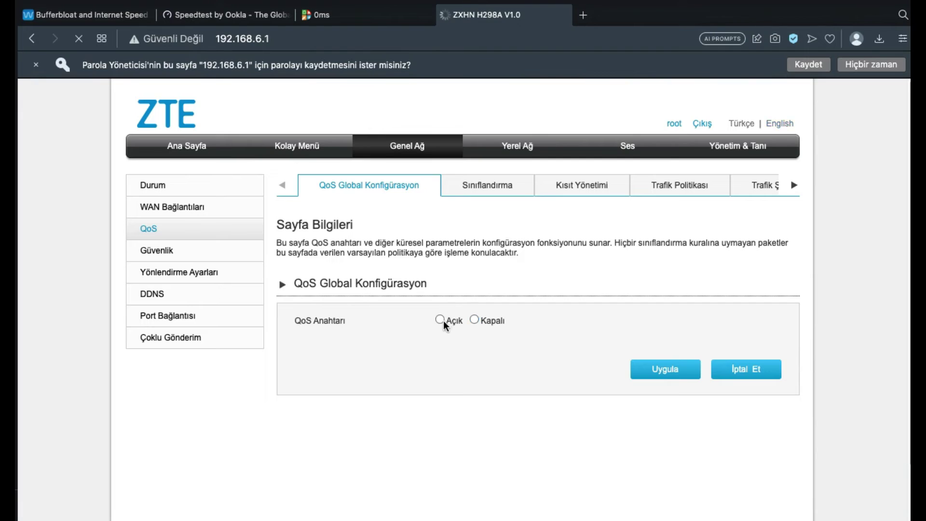
click(439, 319)
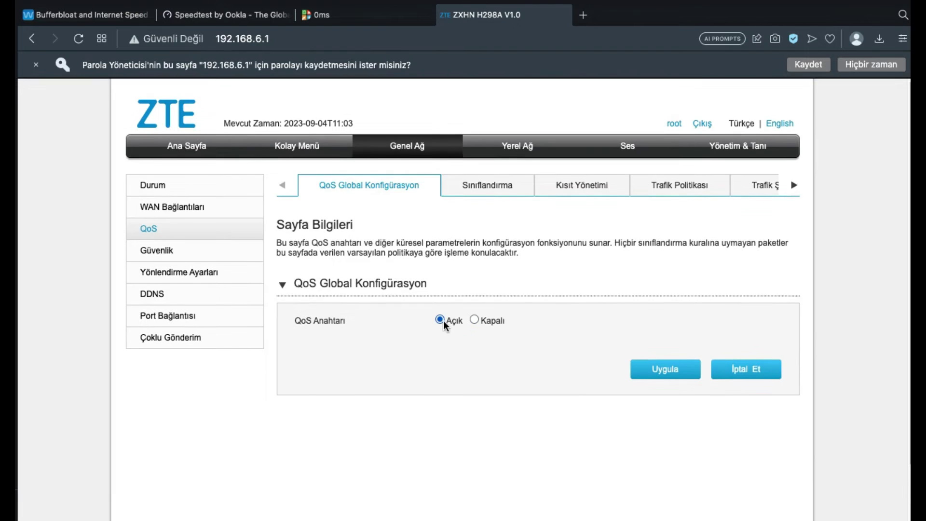
click(676, 345)
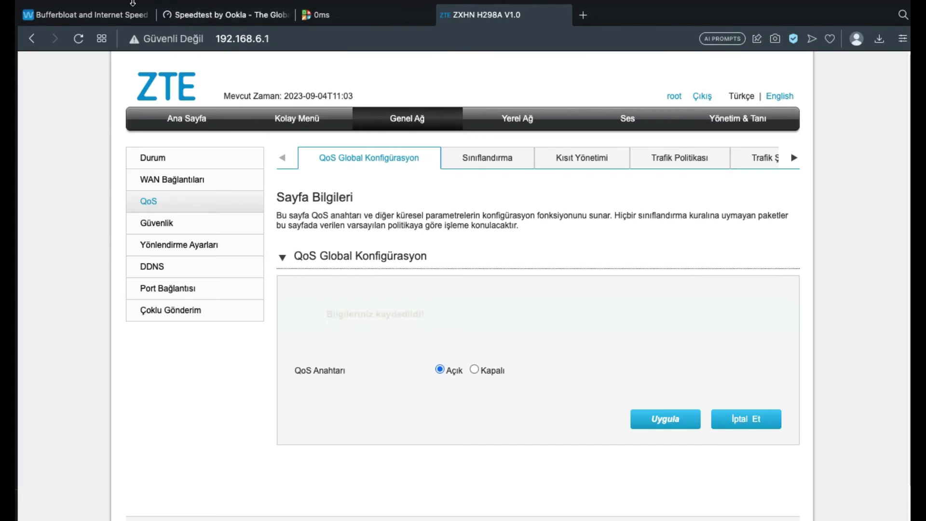
click(132, 6)
click(576, 43)
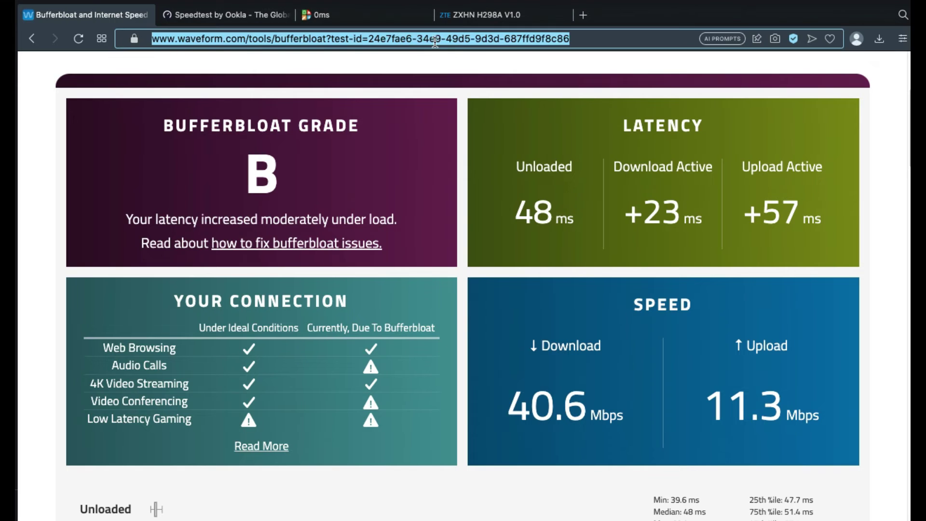
- Open the Waveform test page in a new tab using the results URL stripped of its test ID
drag(575, 42, 81, 45)
key(ctrl+c)
click(584, 16)
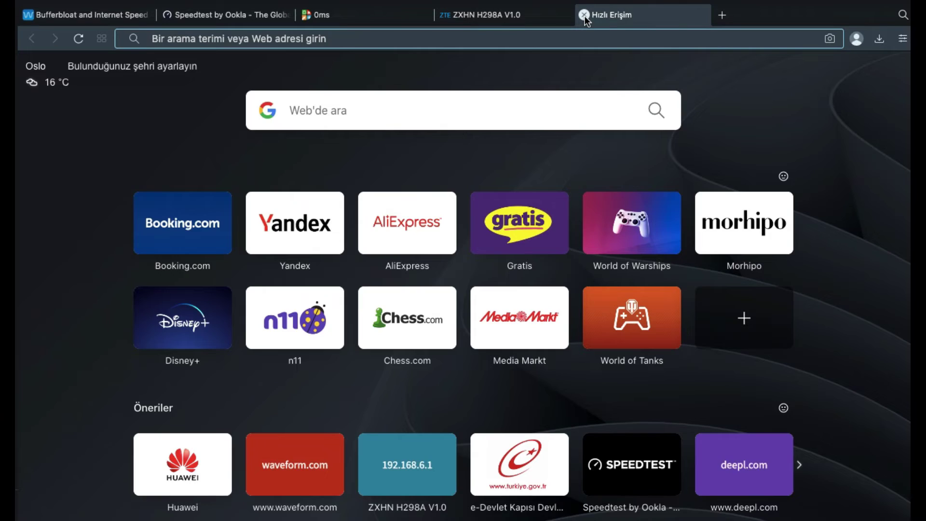
key(ctrl+v)
drag(611, 38, 366, 39)
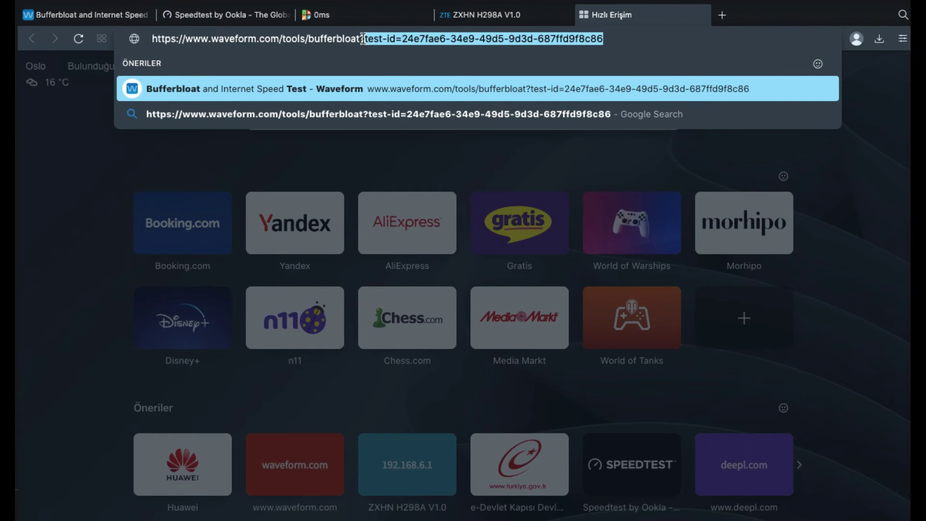
key(BackSpace)
key(Return)
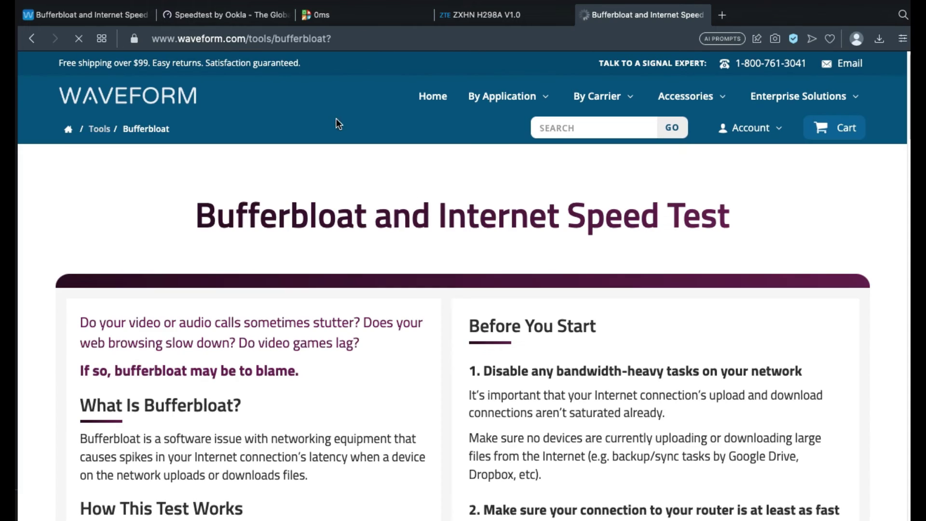
- Run the bufferbloat test, finishing at grade A: 39.4/11.2 Mbps, +24 ms download, +7 ms upload
scroll(484, 299, down, 7)
click(485, 302)
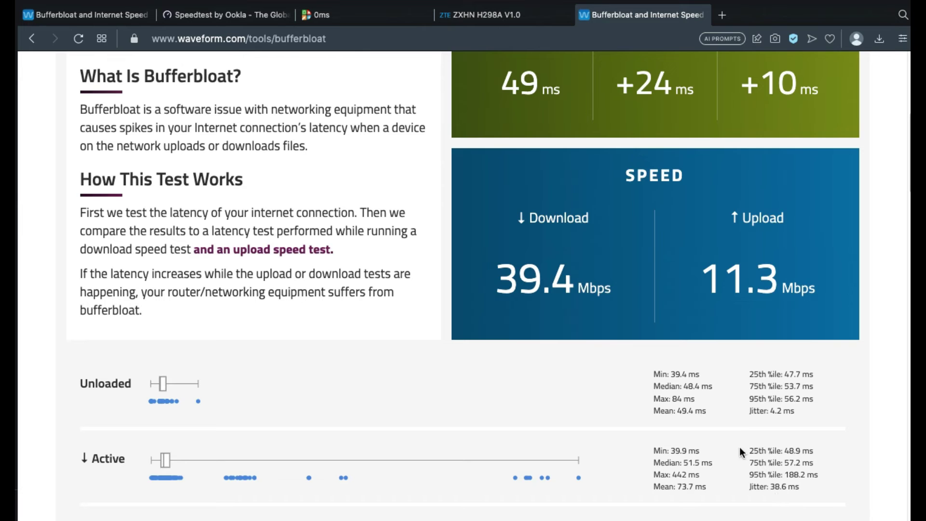
scroll(601, 386, up, 3)
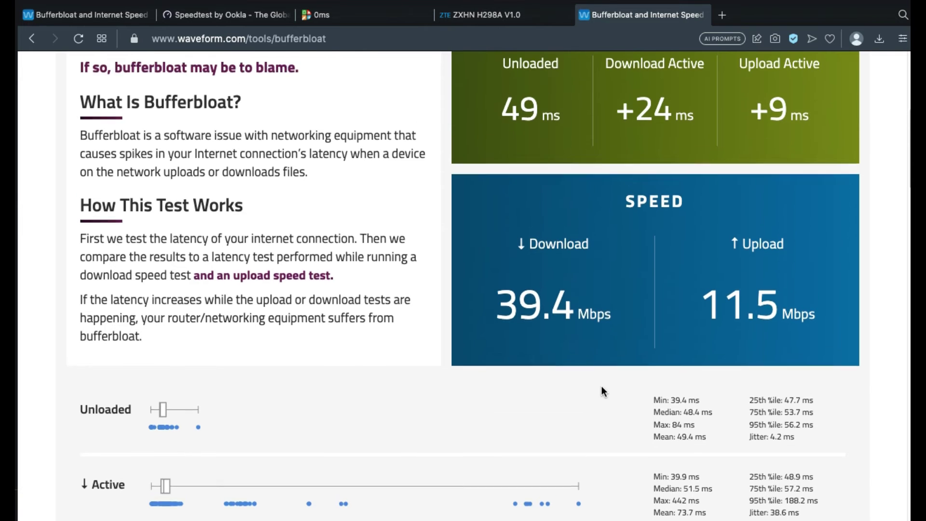
scroll(601, 386, up, 2)
scroll(601, 386, down, 1)
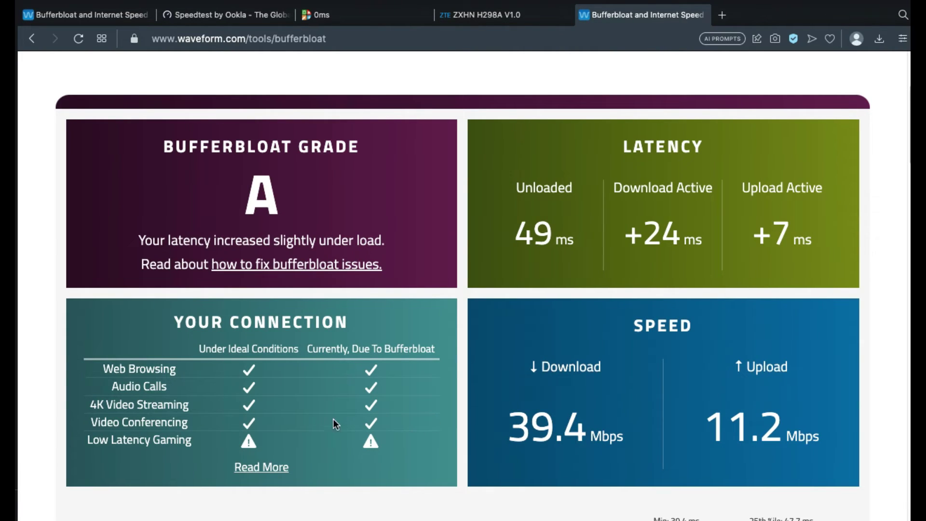
click(121, 16)
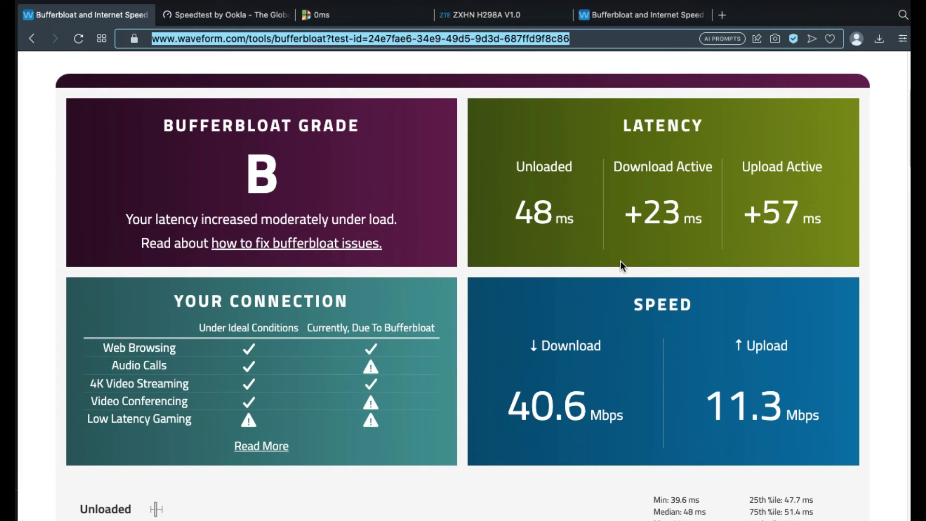
click(610, 16)
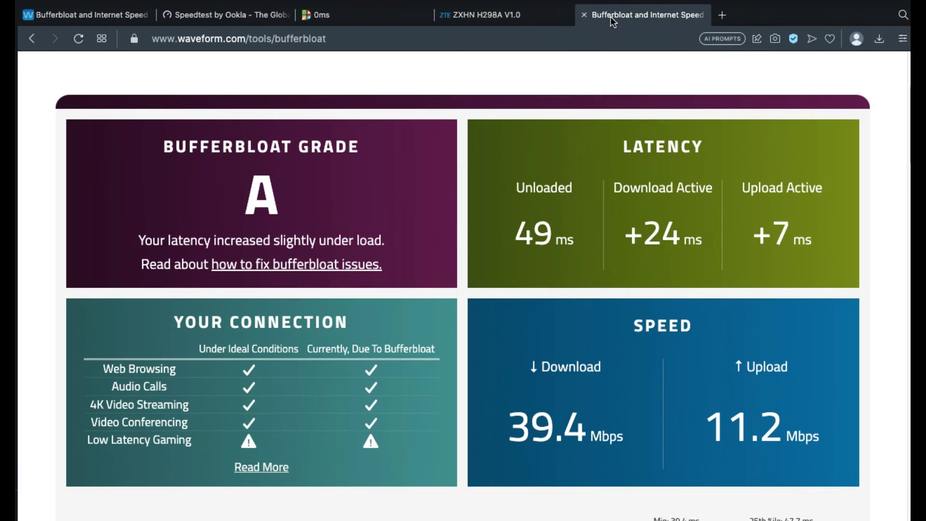
click(80, 19)
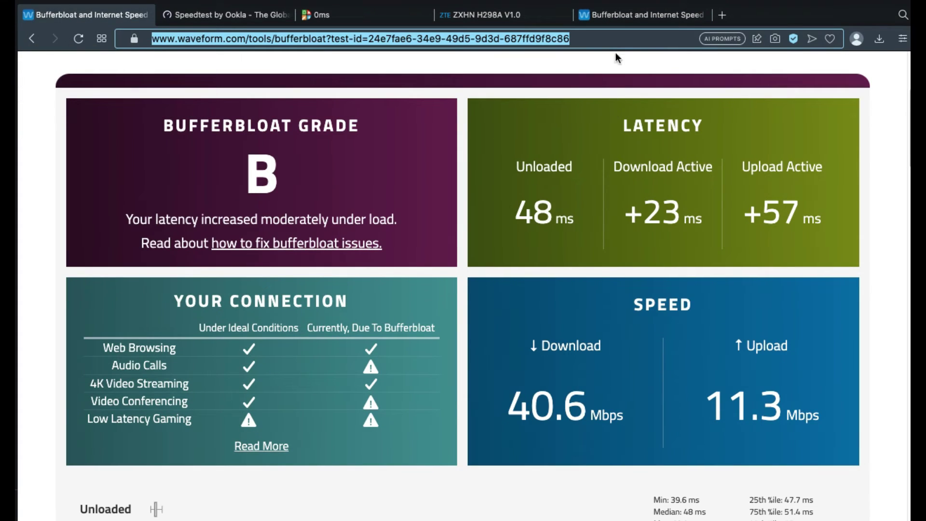
click(617, 20)
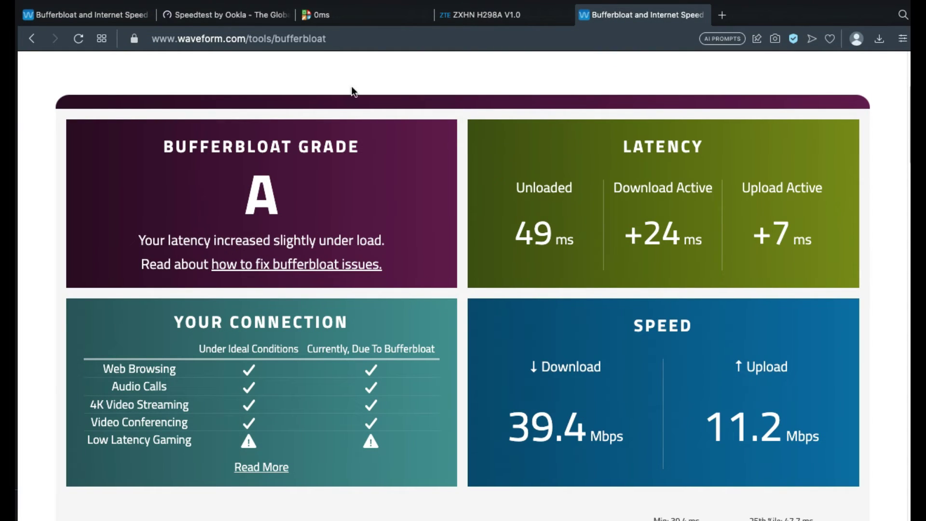
- Open the router's QoS Sınıflandırma rules and expand the 2gwifi rule
click(532, 23)
click(506, 155)
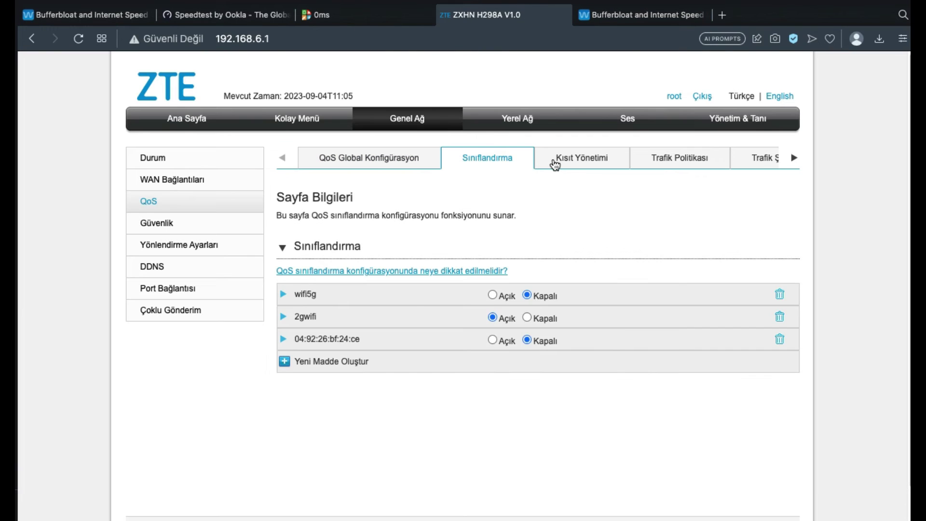
click(317, 322)
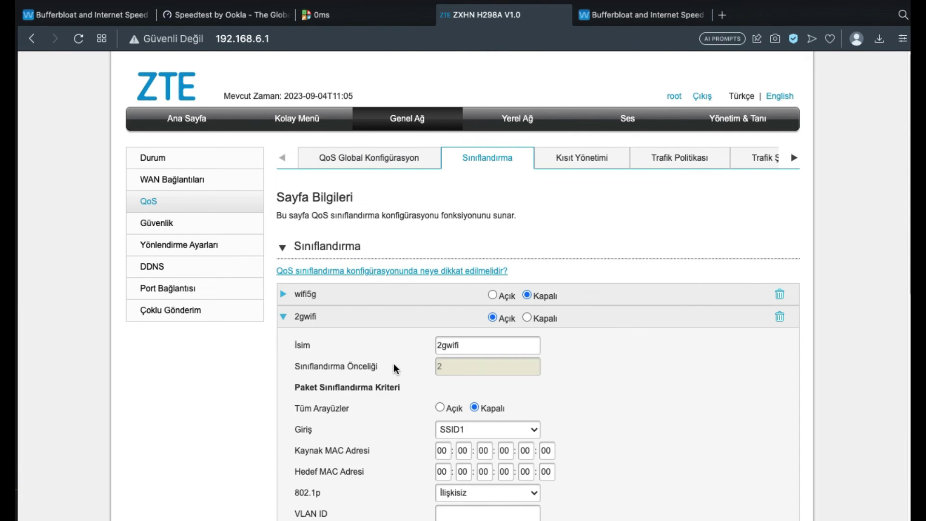
scroll(434, 378, down, 3)
scroll(434, 375, down, 5)
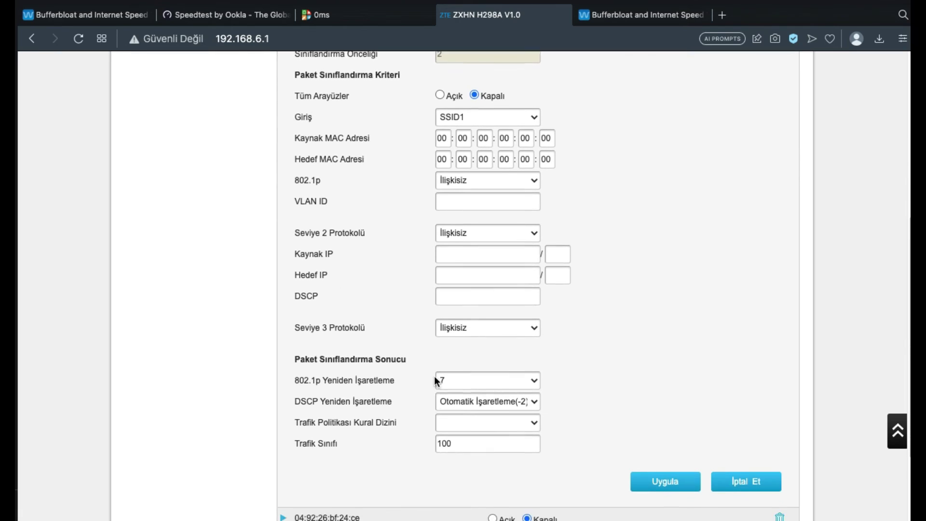
- Set 802.1p remarking to Varsayılan (0), keep DSCP on Otomatik İşaretleme(-2), and save the rule
click(534, 353)
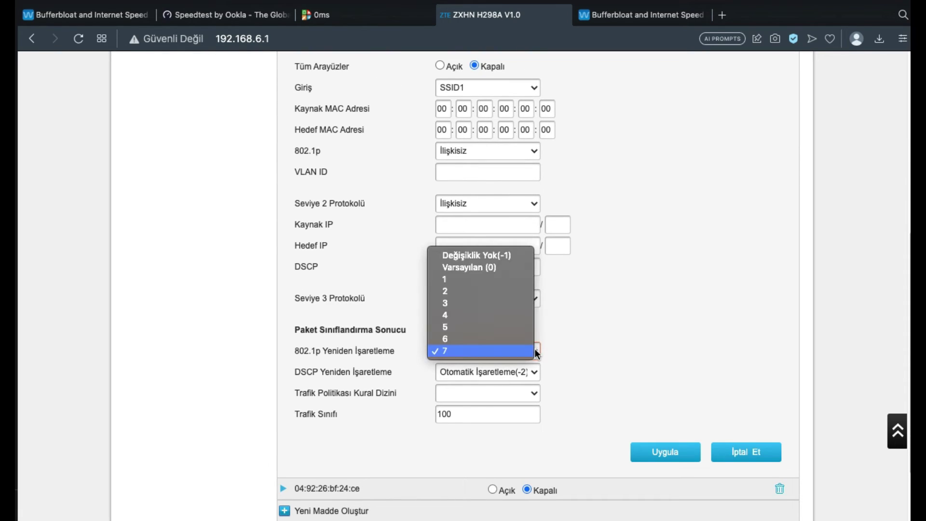
click(501, 266)
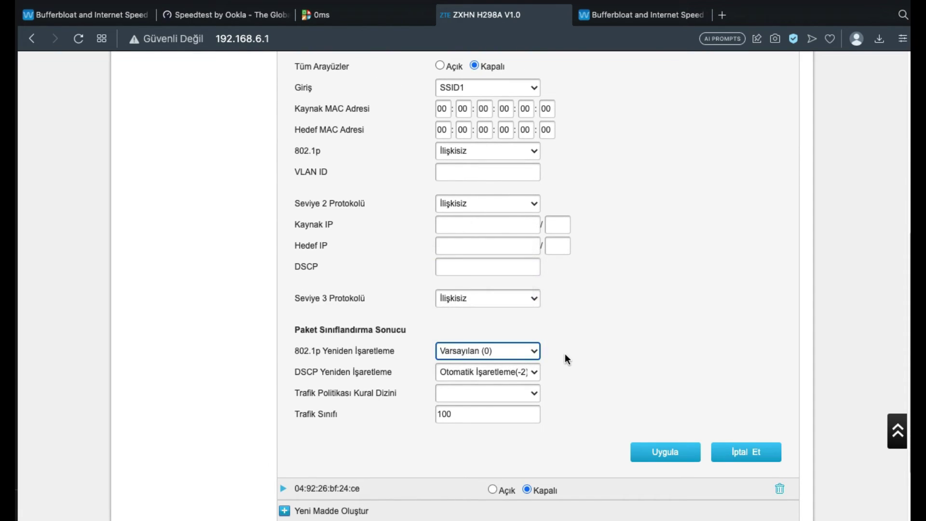
click(522, 375)
click(523, 371)
click(665, 455)
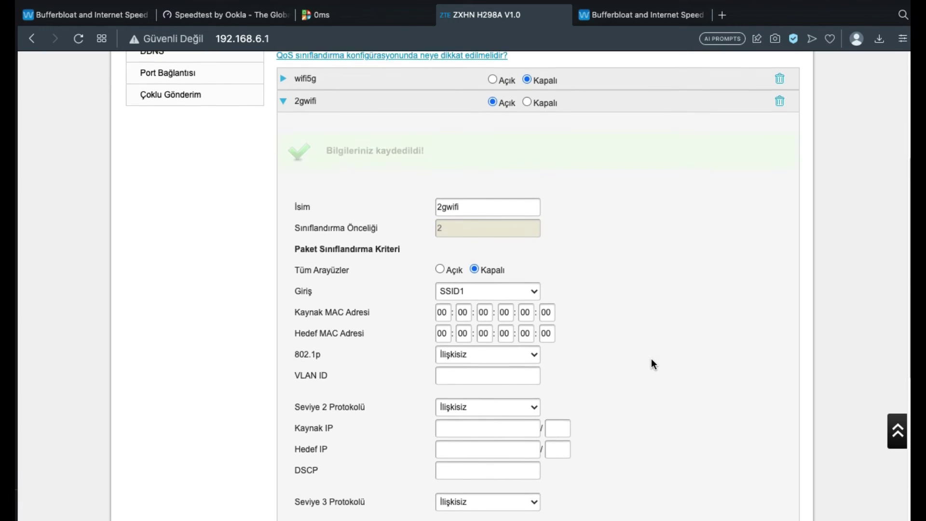
scroll(651, 358, up, 3)
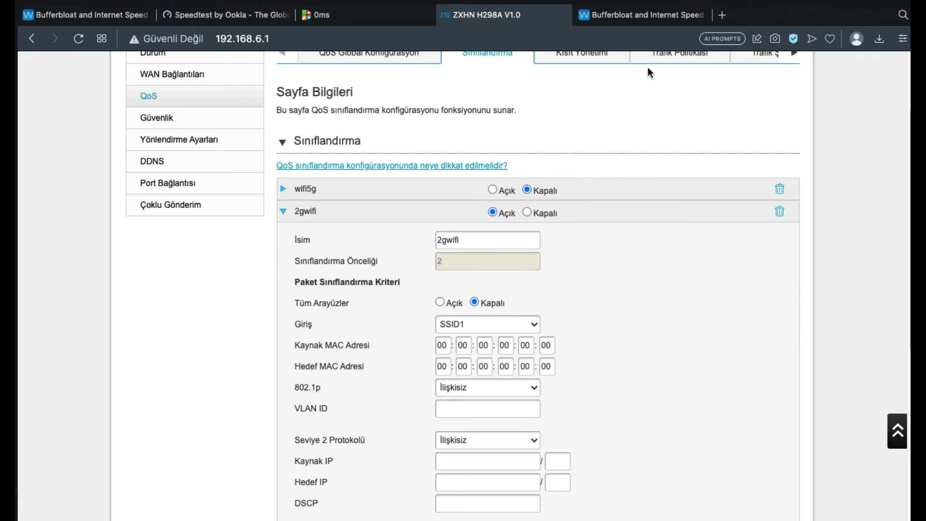
click(623, 19)
- Reload the Waveform page without the test ID and start a new bufferbloat test
click(303, 38)
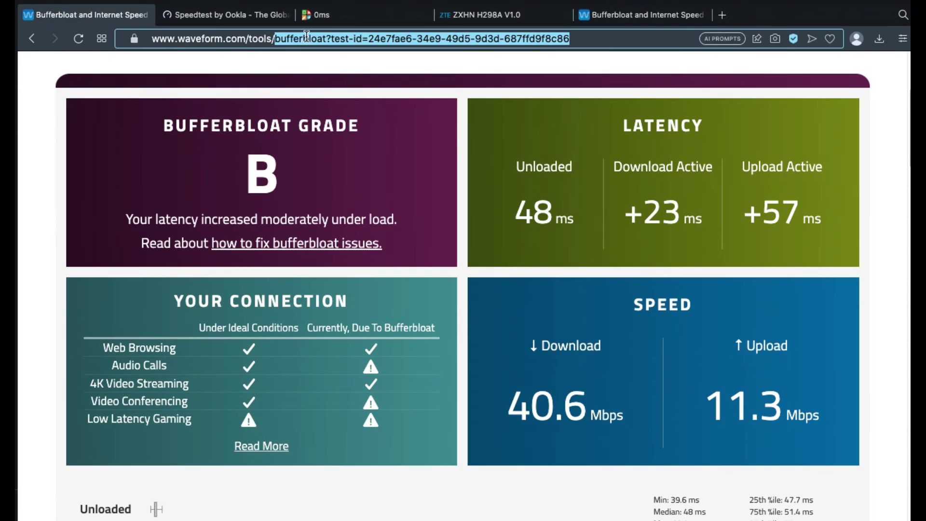
key(BackSpace)
key(BackSpace)
key(BackSpace)
key(BackSpace)
key(BackSpace)
key(BackSpace)
key(BackSpace)
key(BackSpace)
key(BackSpace)
key(BackSpace)
key(BackSpace)
key(BackSpace)
key(Return)
scroll(463, 290, down, 5)
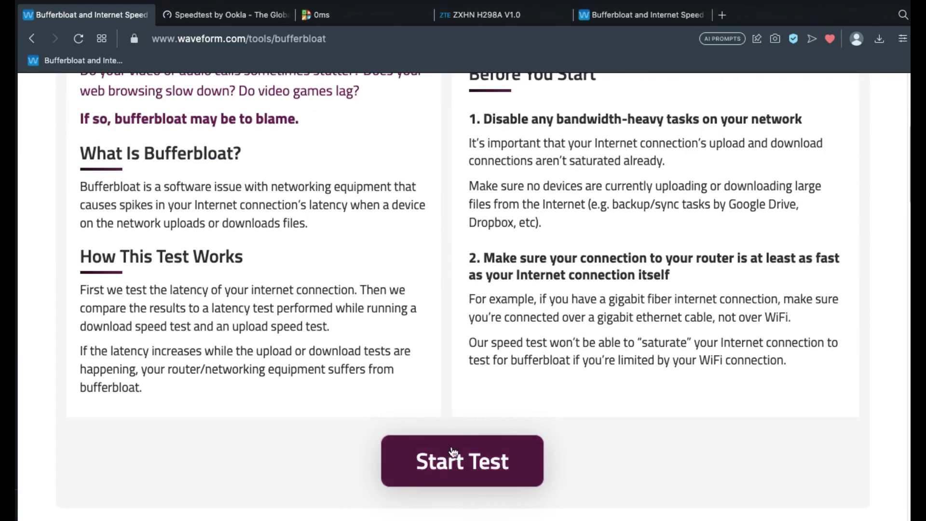
click(316, 15)
- Start a DSLReports Cable speed test alongside it and follow the Waveform run to grade C (+88/+126 ms)
key(Return)
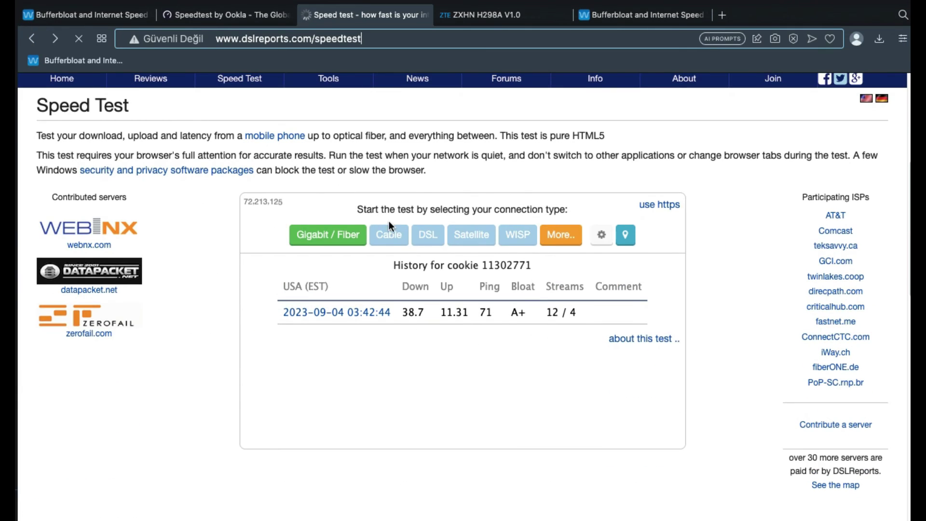
click(394, 234)
scroll(303, 240, down, 7)
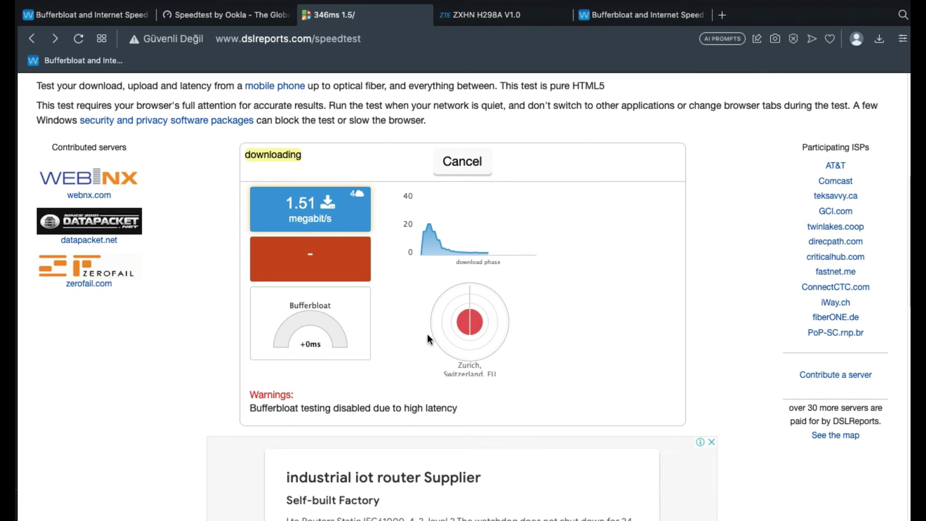
click(609, 13)
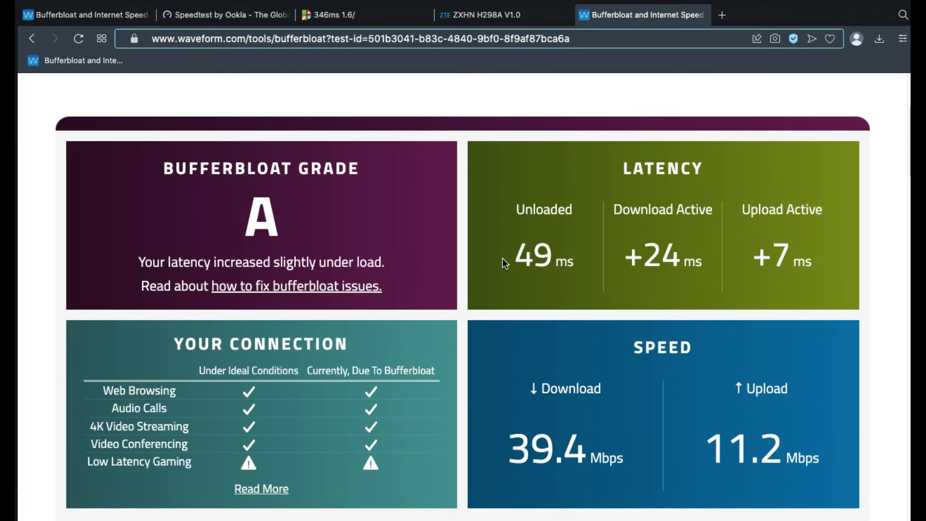
click(119, 21)
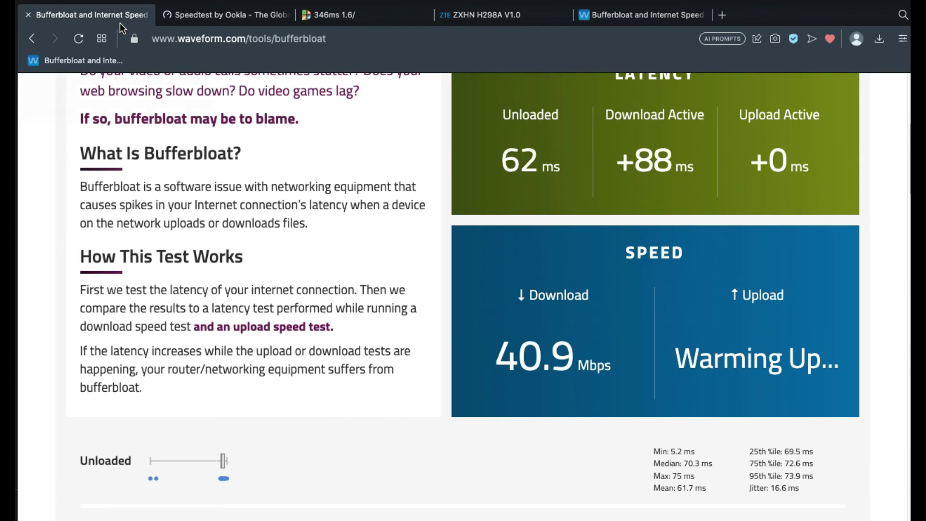
scroll(420, 263, up, 2)
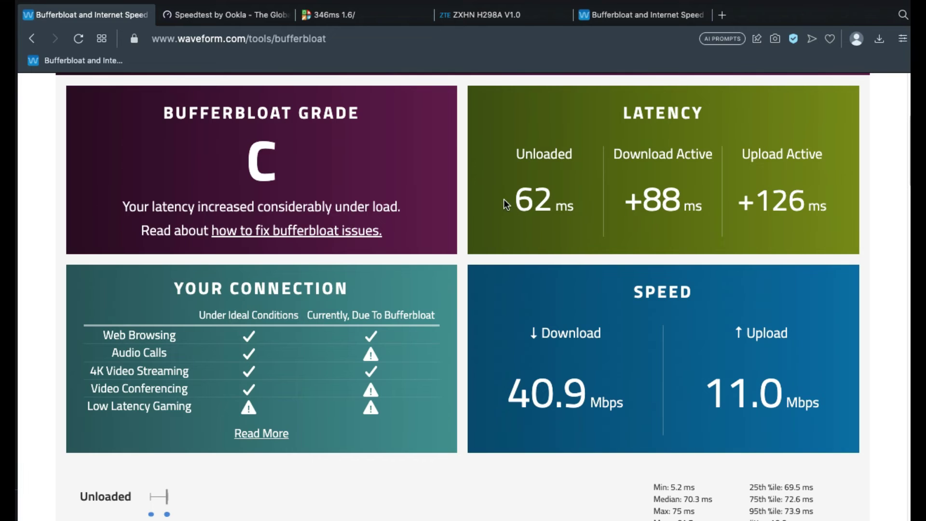
- Dismiss DSLReports' test-cancelled message, start a new test, and reload the page
click(404, 17)
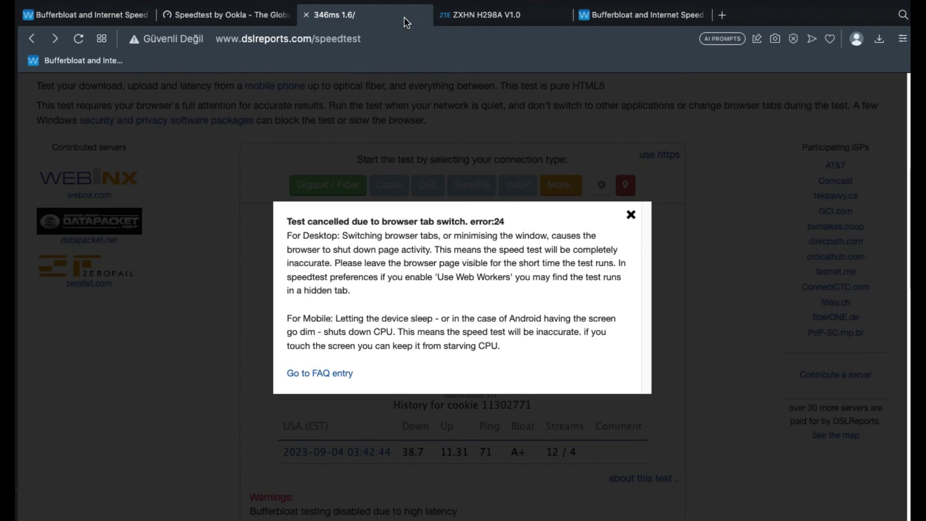
click(631, 215)
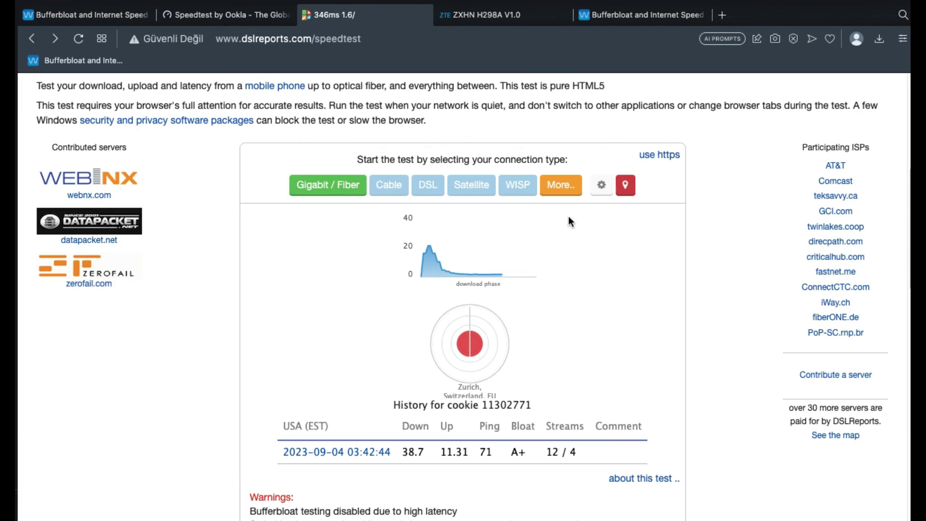
click(341, 186)
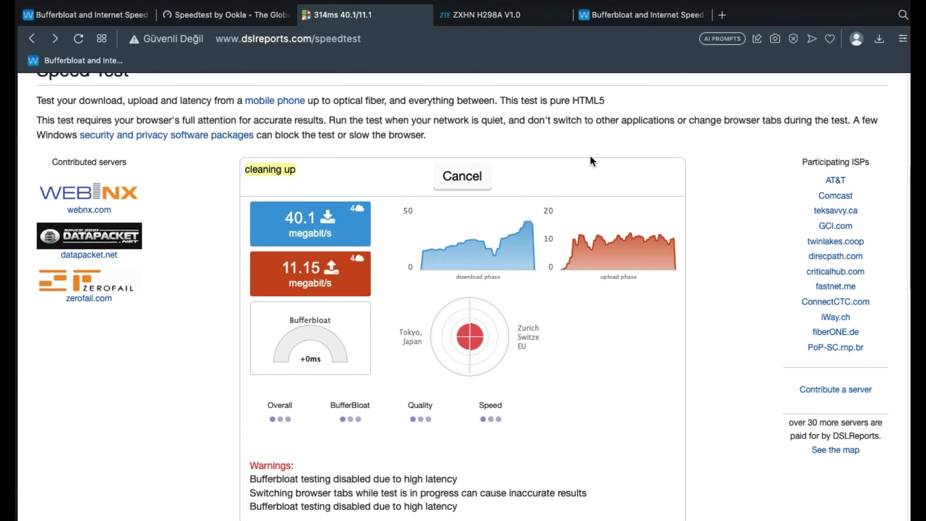
click(482, 38)
key(Return)
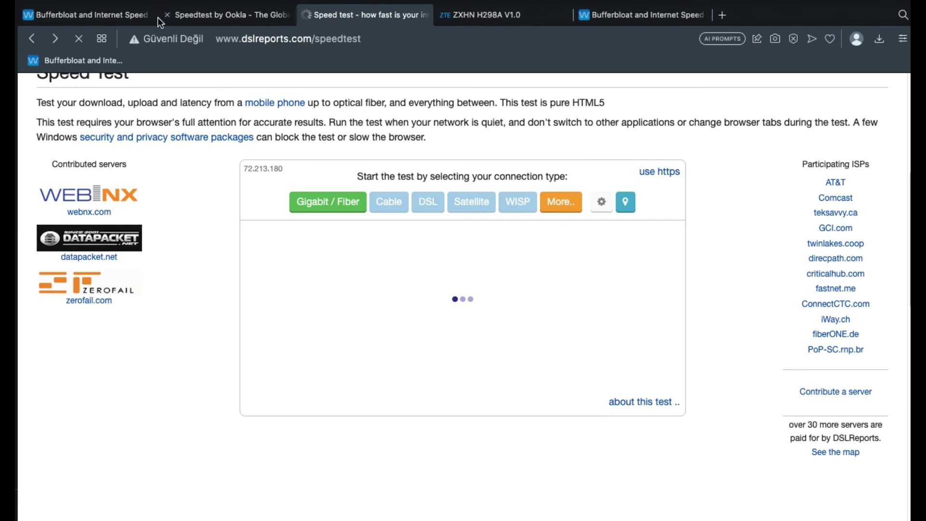
- Close the first bufferbloat tab and run a DSLReports test to 37.6/12.79 Mbps, grade C
click(102, 19)
click(28, 15)
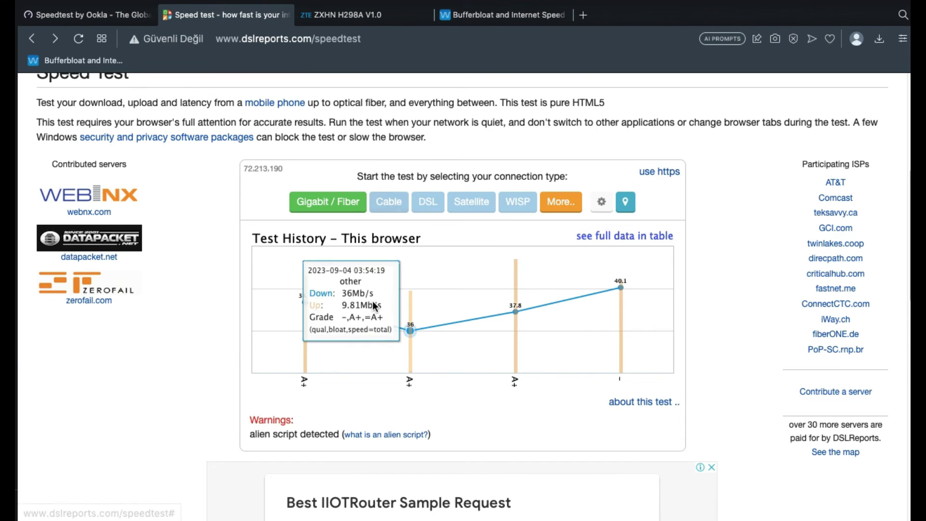
click(400, 211)
scroll(343, 203, down, 6)
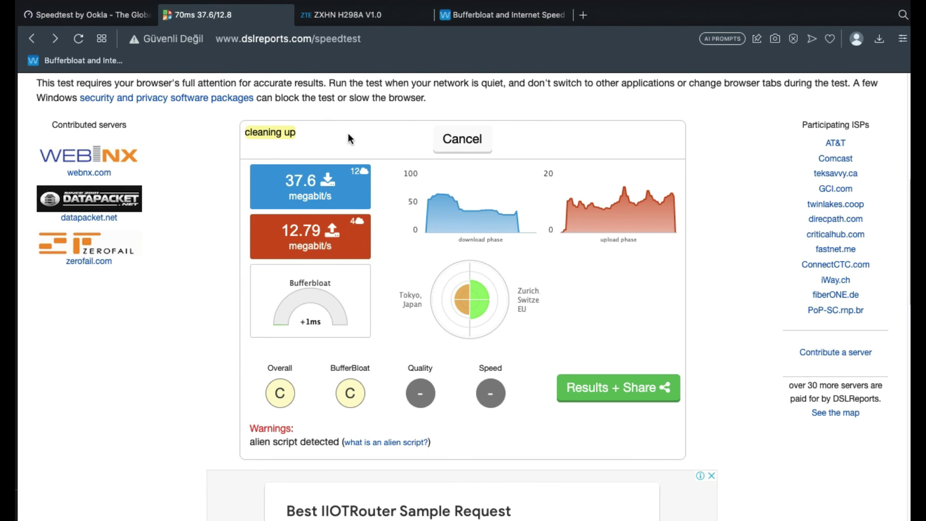
click(120, 14)
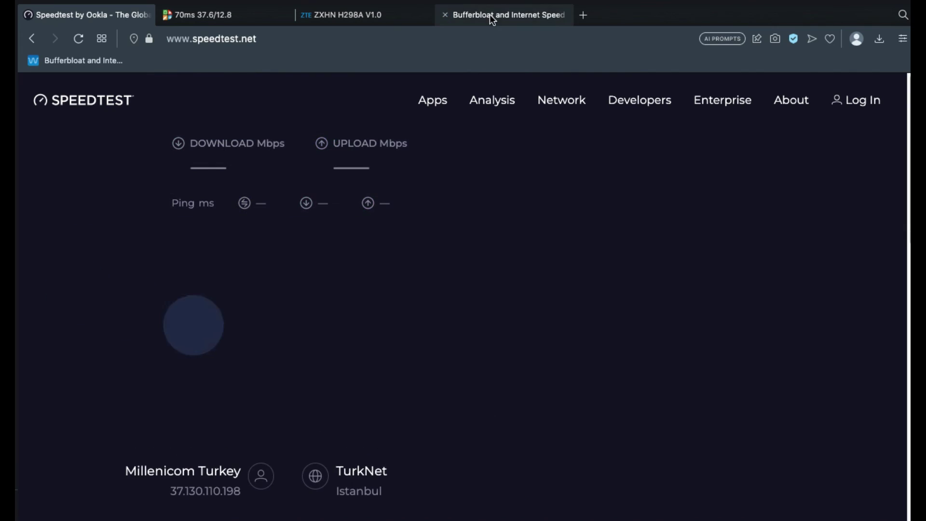
- Reload the Waveform page without its old test ID, then bring up the router's 2gwifi rule
click(491, 16)
key(super+a)
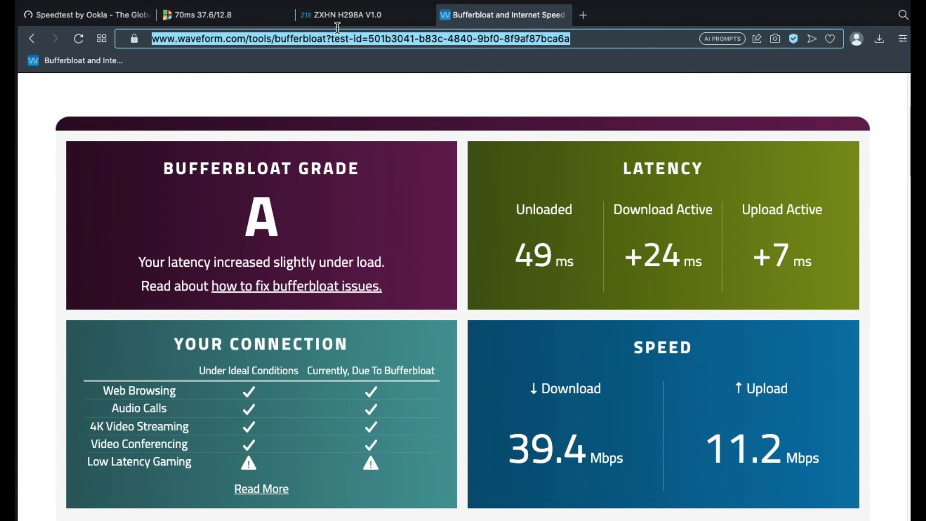
drag(570, 39, 332, 38)
key(BackSpace)
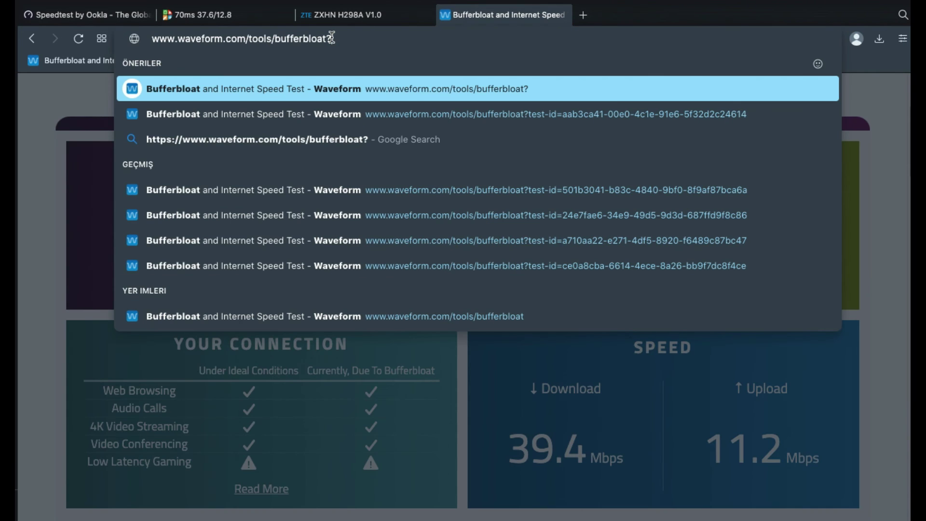
key(Return)
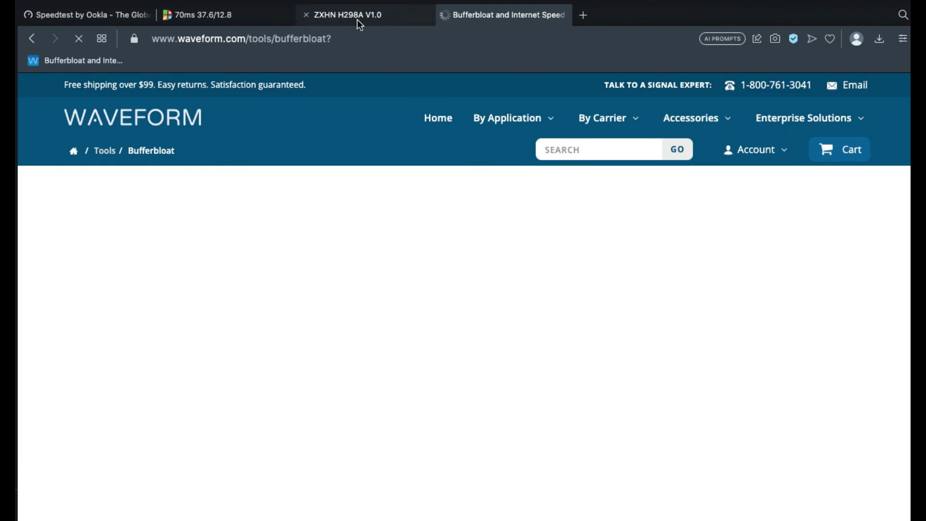
click(354, 15)
scroll(470, 267, down, 6)
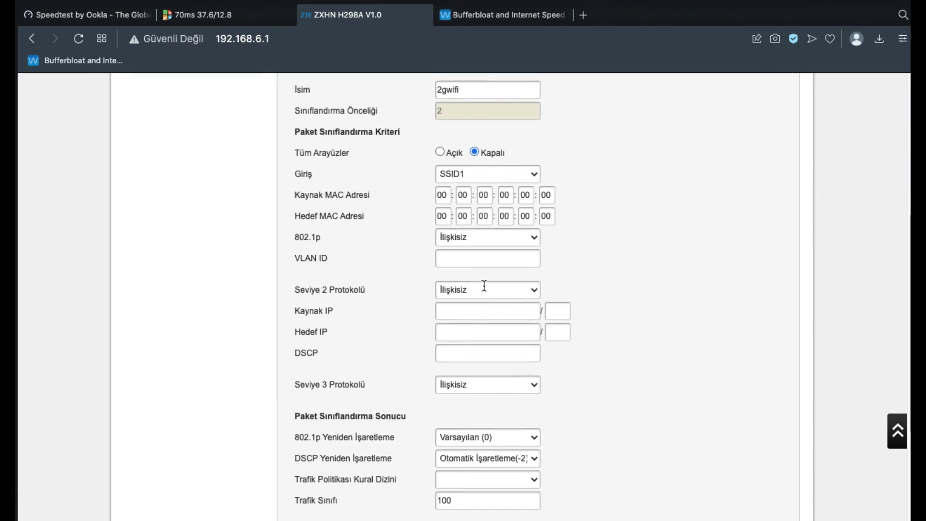
- Choose 5 for 802.1p remarking and Varsayılan(000000) for DSCP on the 2gwifi rule, then apply
click(526, 323)
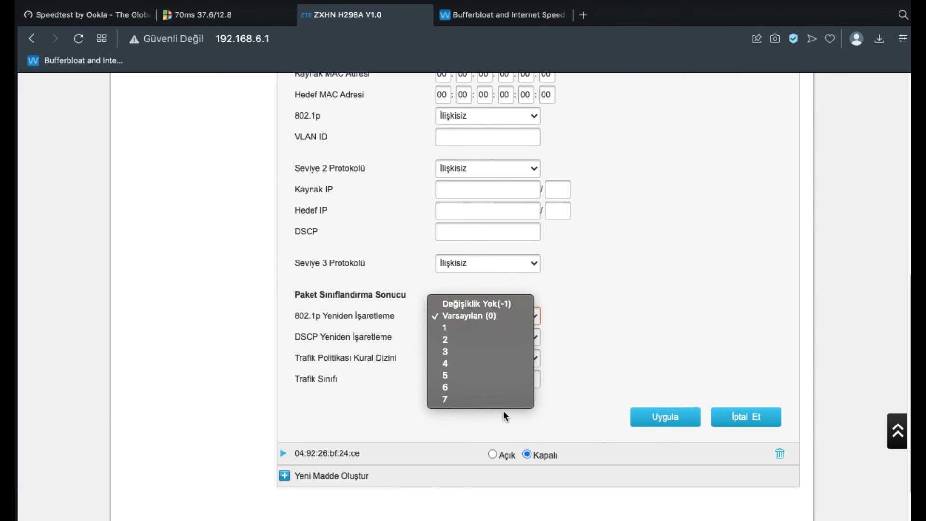
click(501, 386)
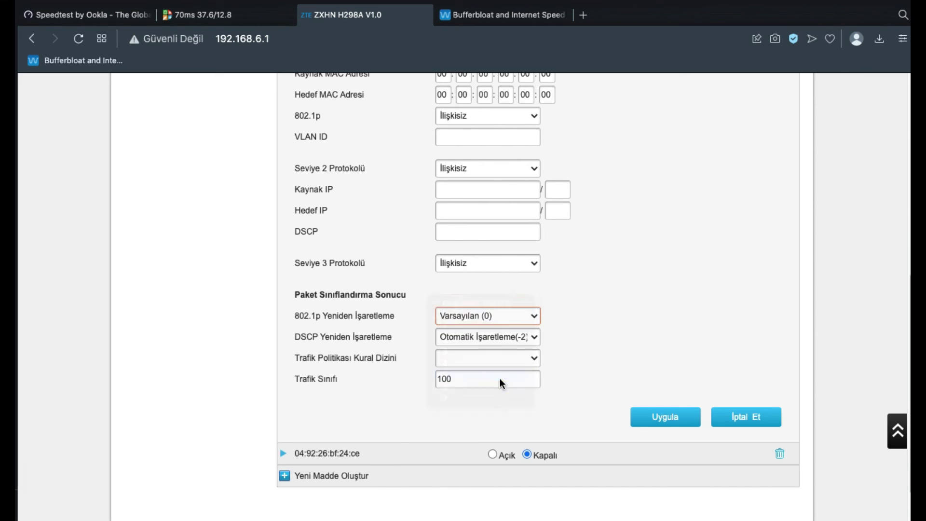
scroll(546, 359, down, 1)
click(534, 299)
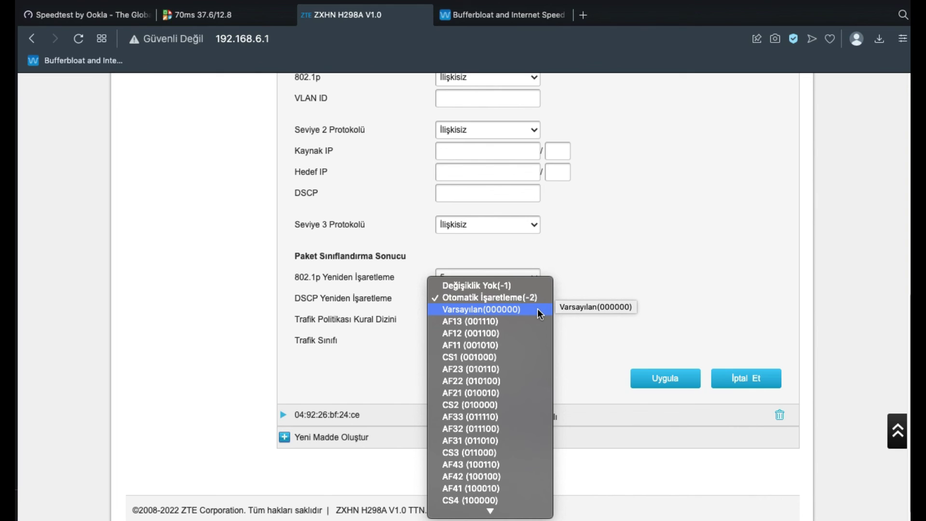
click(538, 308)
click(662, 382)
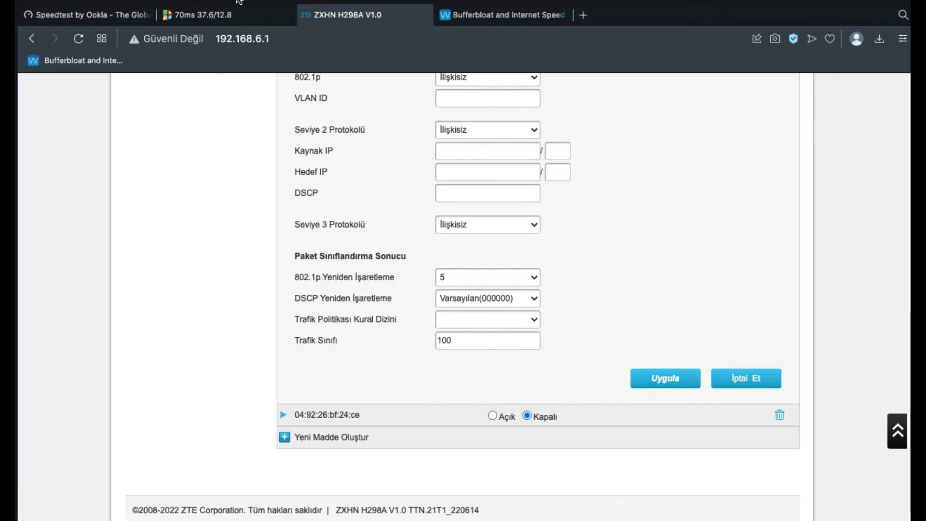
- Follow the Waveform test to grade A: 48 ms unloaded, +23/+8 ms loaded, 39.6/7.26 Mbps
click(230, 17)
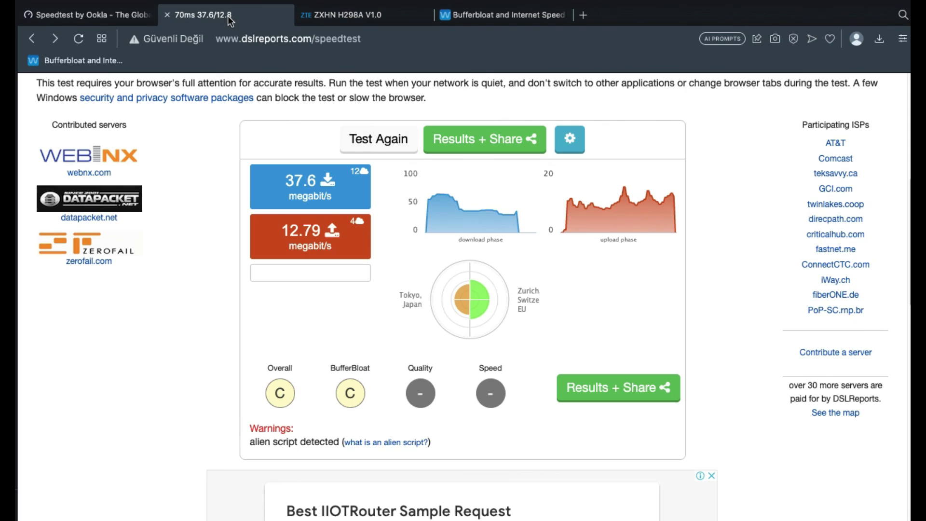
key(ctrl+Tab)
key(ctrl+Tab)
key(ctrl+Tab)
key(ctrl+Tab)
key(ctrl+Tab)
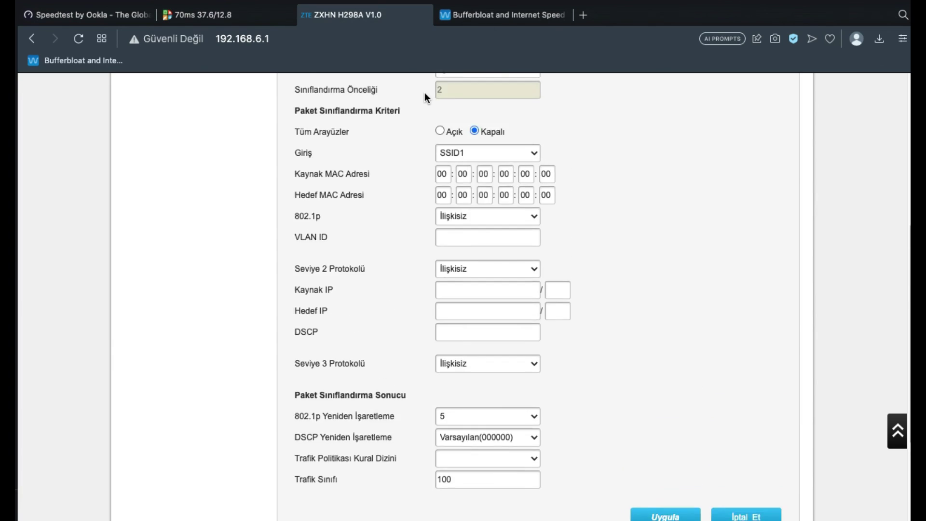
click(528, 15)
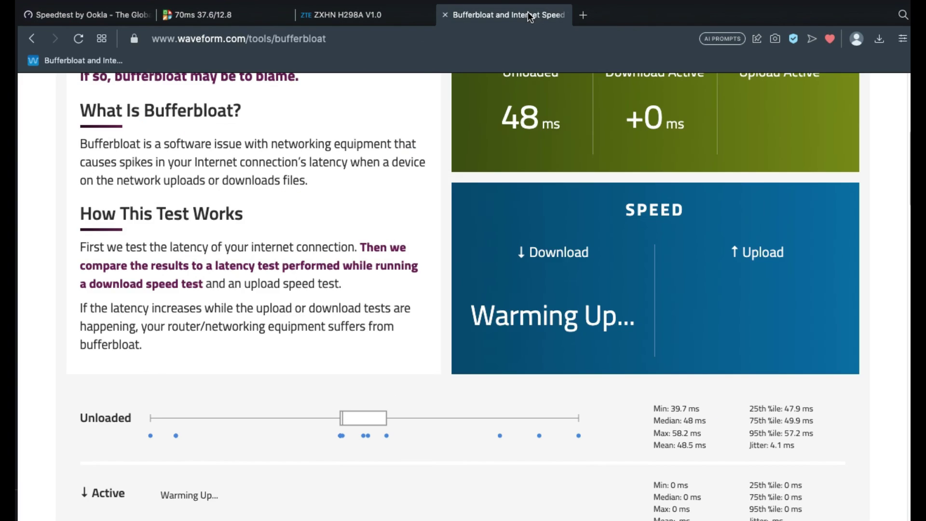
scroll(500, 221, up, 2)
scroll(501, 202, down, 3)
scroll(501, 203, up, 1)
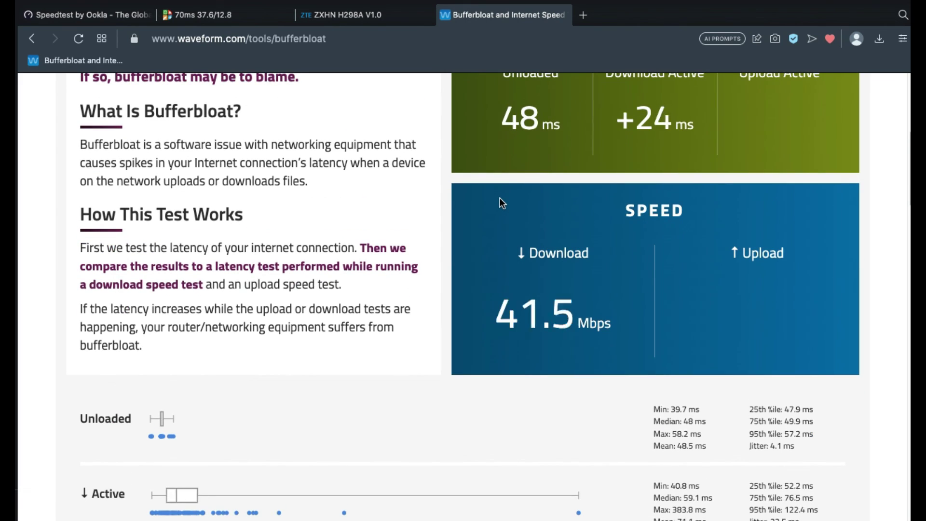
scroll(501, 203, down, 2)
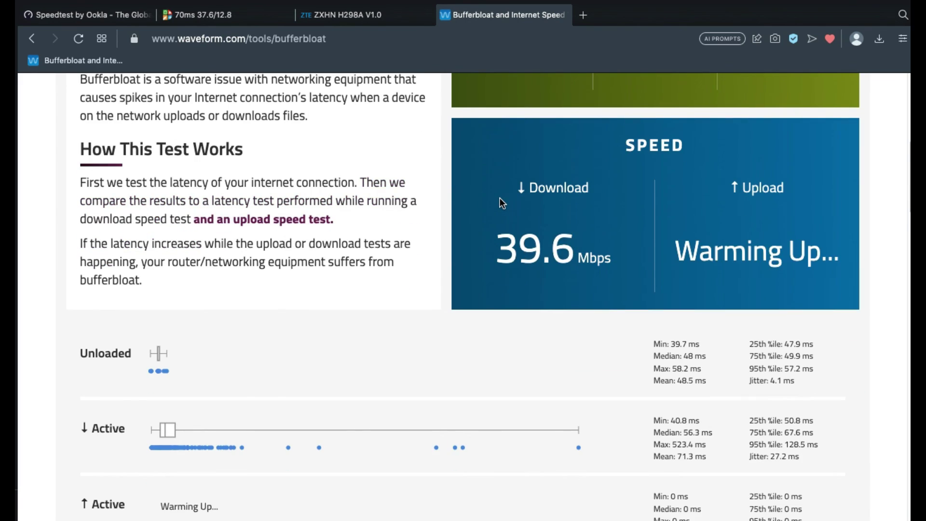
scroll(500, 200, down, 2)
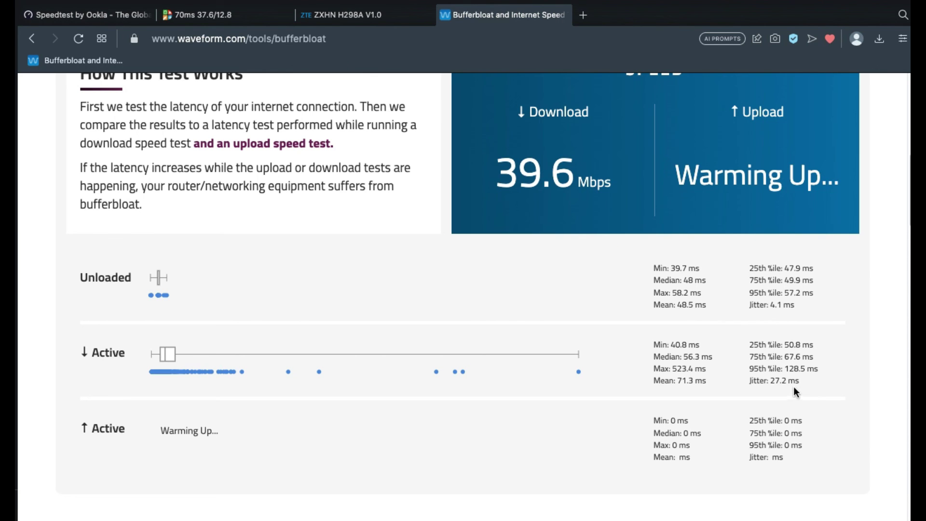
scroll(571, 307, up, 5)
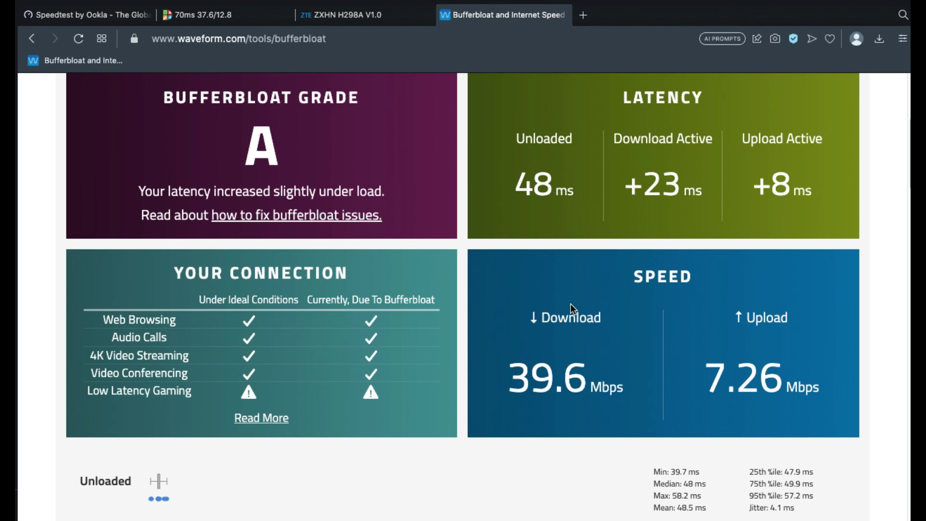
scroll(571, 309, down, 10)
scroll(572, 305, up, 15)
scroll(571, 304, down, 8)
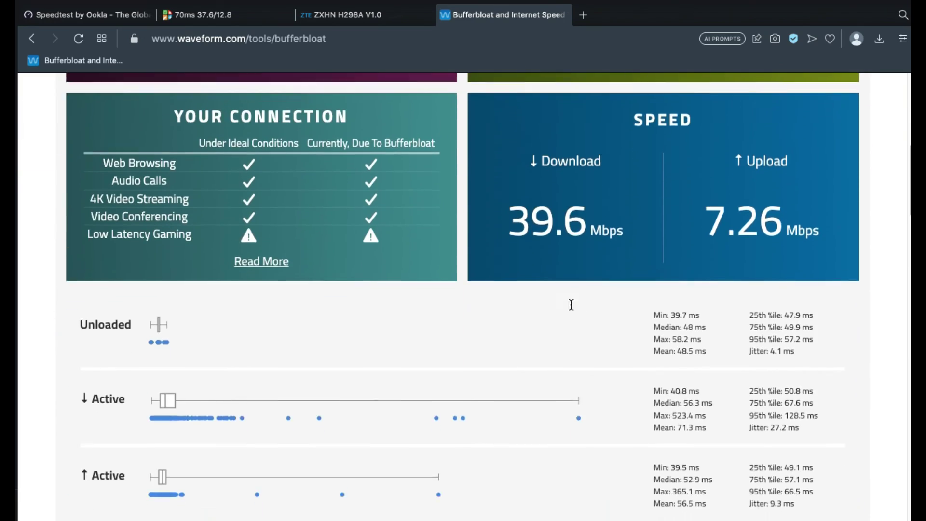
scroll(571, 304, up, 9)
scroll(571, 304, down, 7)
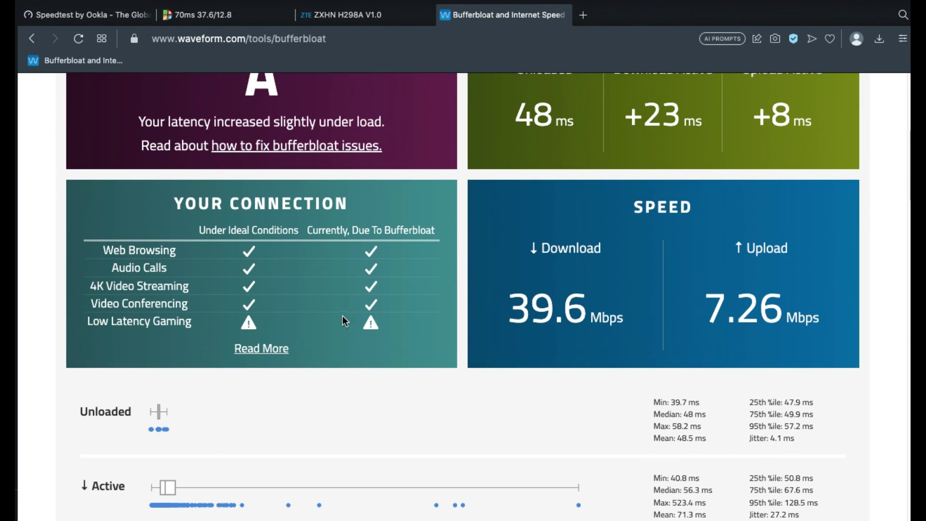
scroll(412, 272, up, 7)
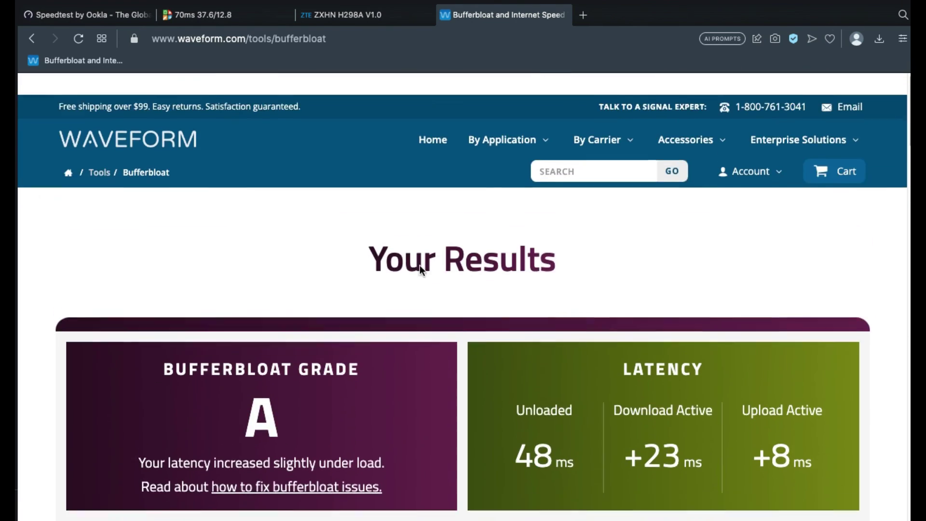
- Close the Waveform tab and expand the MAC-address rule on the Sınıflandırma page
click(442, 18)
scroll(387, 302, down, 9)
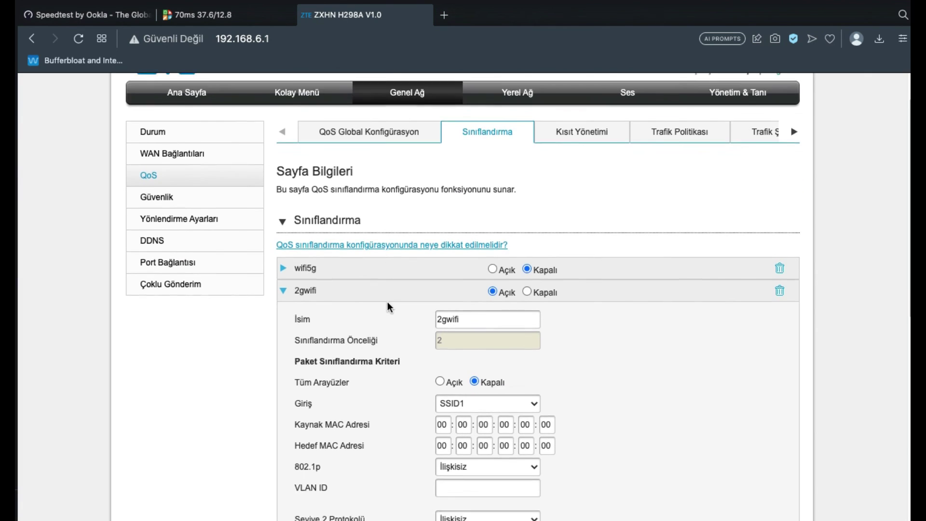
scroll(387, 302, up, 1)
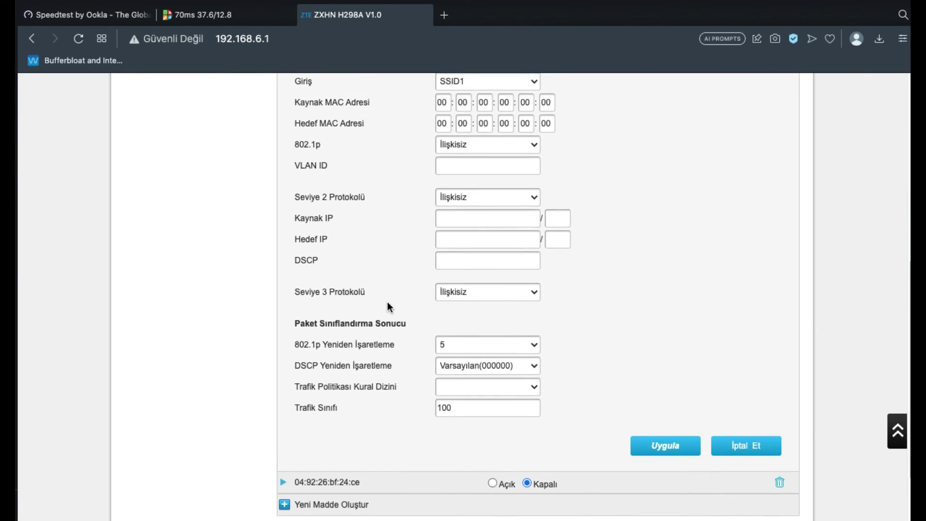
scroll(387, 302, down, 1)
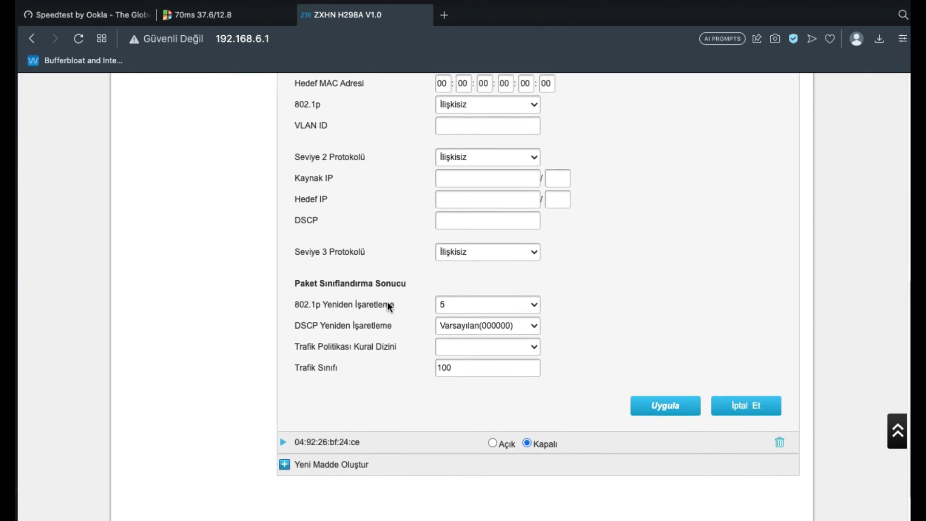
click(285, 443)
- Confirm 2gwifi still has 802.1p 5, log out with Çıkış, and return to DSLReports
scroll(285, 443, down, 6)
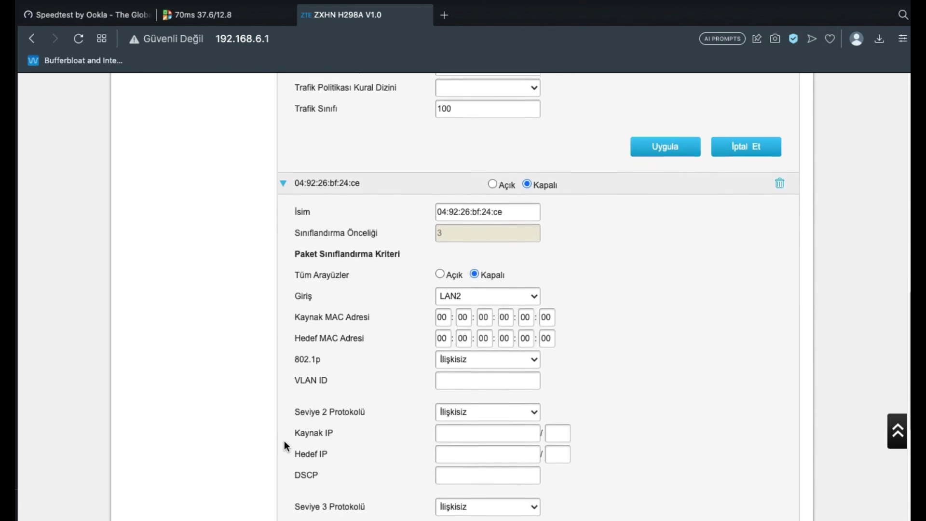
scroll(311, 420, down, 3)
scroll(312, 419, up, 16)
scroll(314, 425, down, 1)
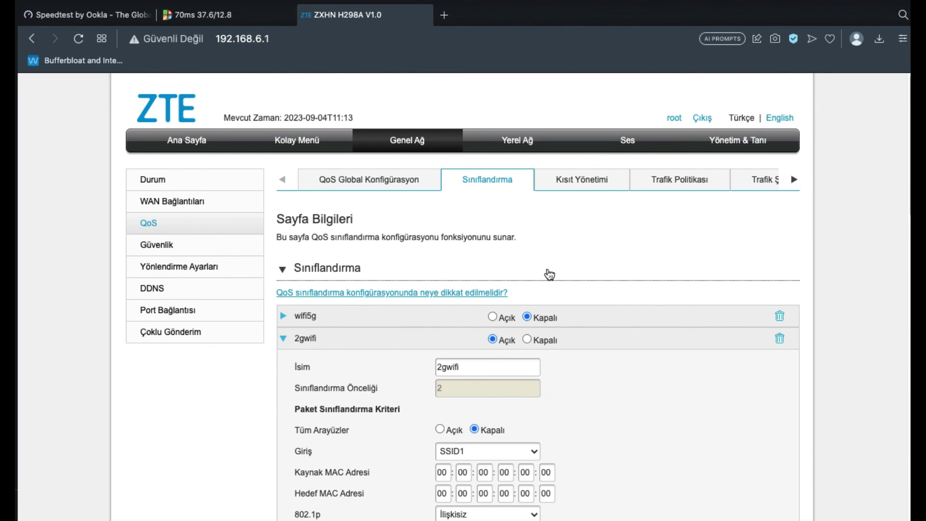
click(702, 118)
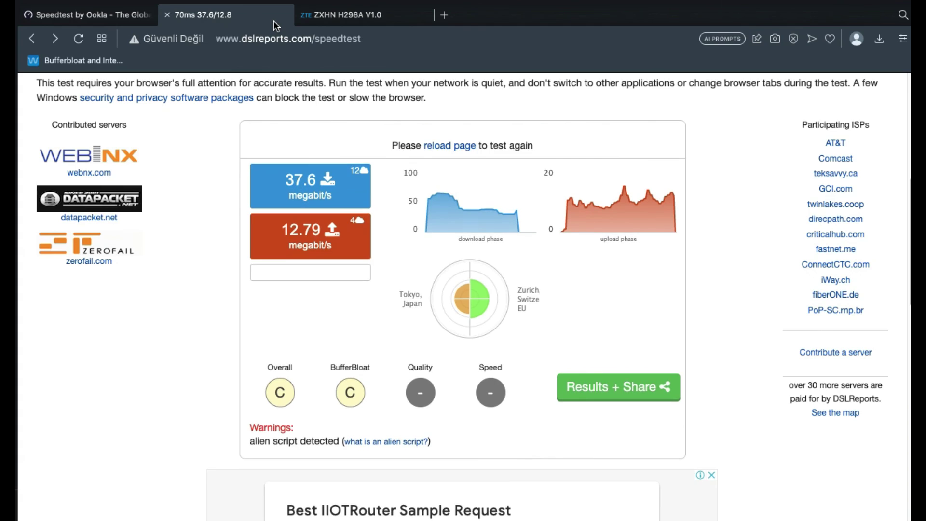
click(273, 21)
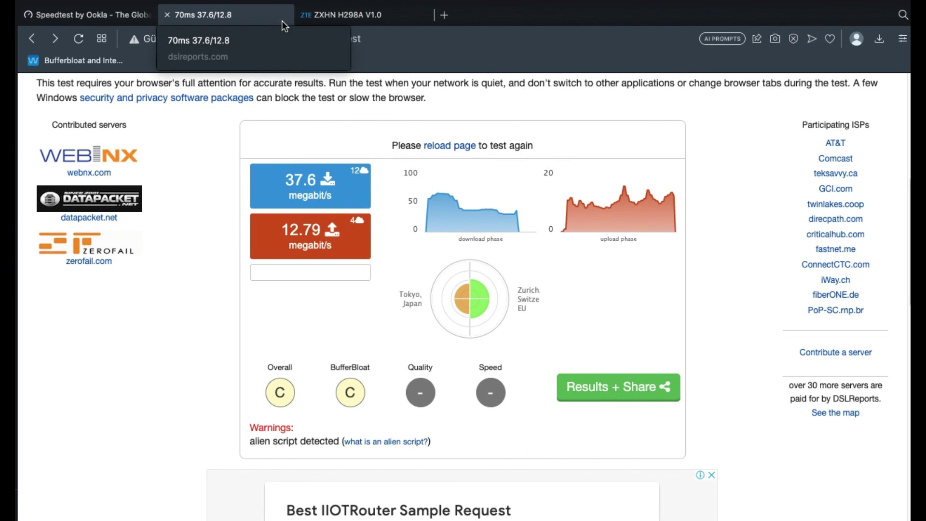